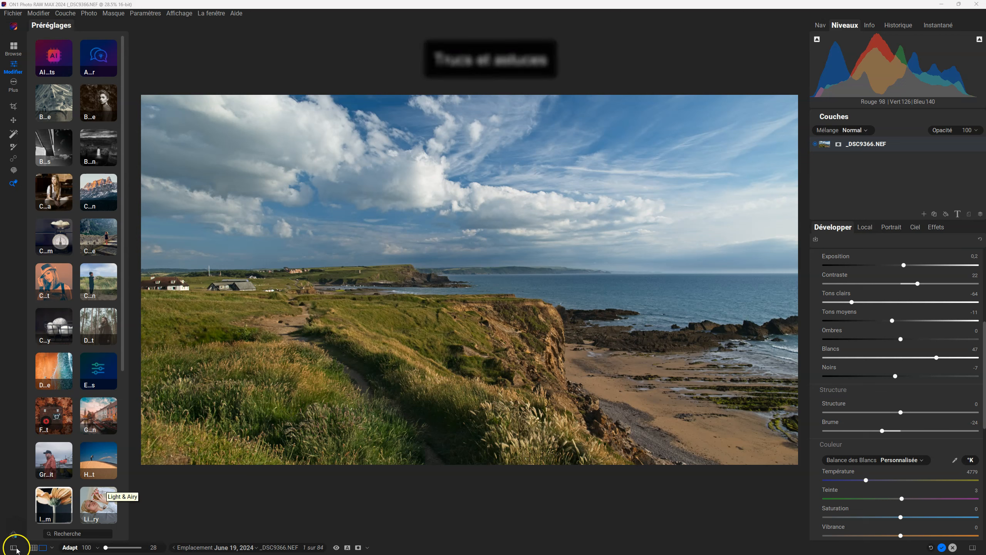
Step: Hide the presets sidebar, and view the June 19, 2024 folder as a thumbnail grid before returning to editing _DSC9366.NEF
click(14, 547)
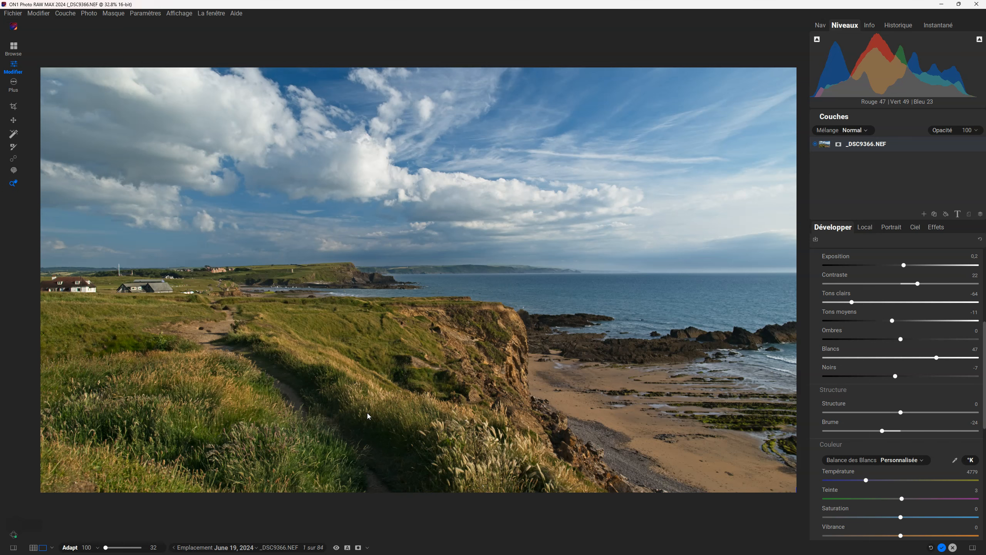
key(ctrl+b)
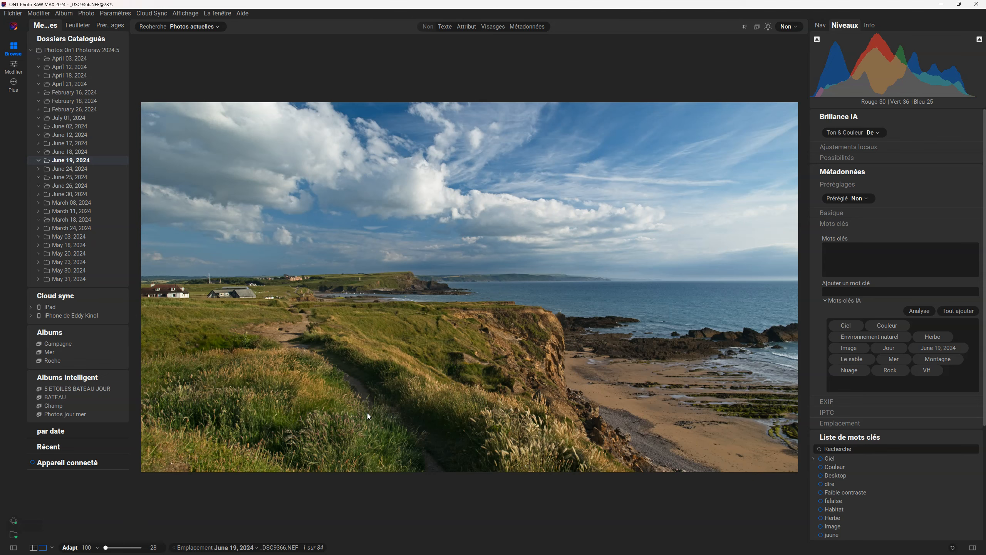
key(g)
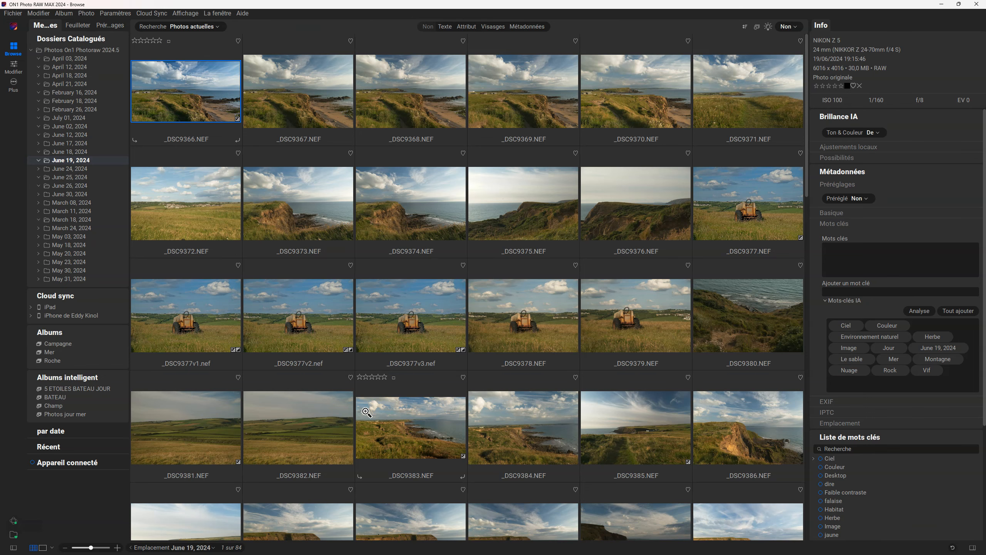
key(d)
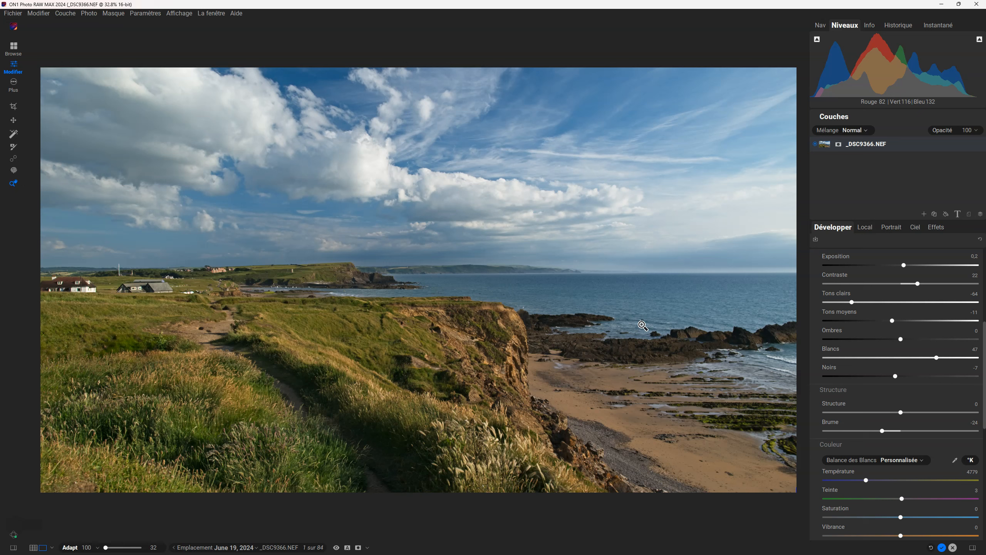
Step: Show the filmstrip and hide it again, and look over the photo's Brilliance AI and tone settings
key(f)
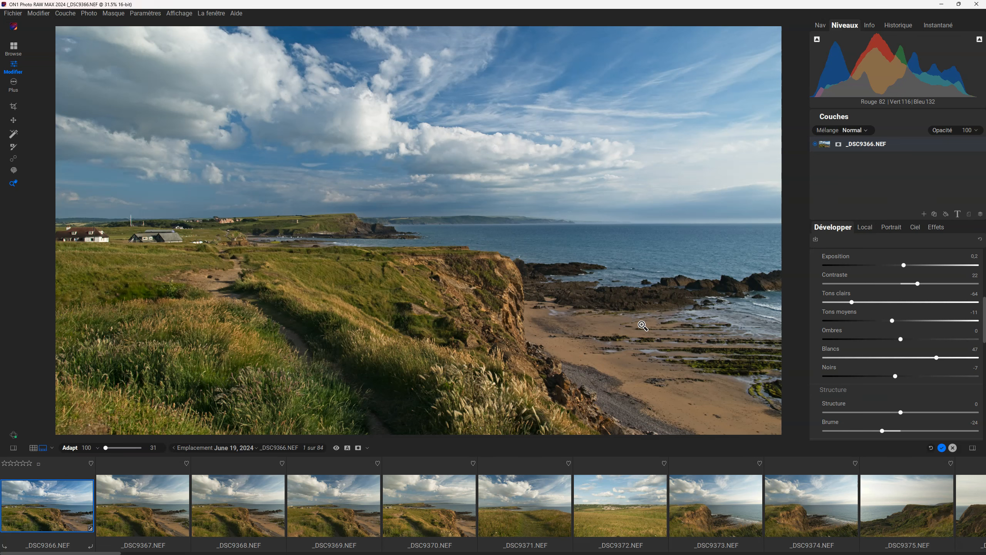
key(f)
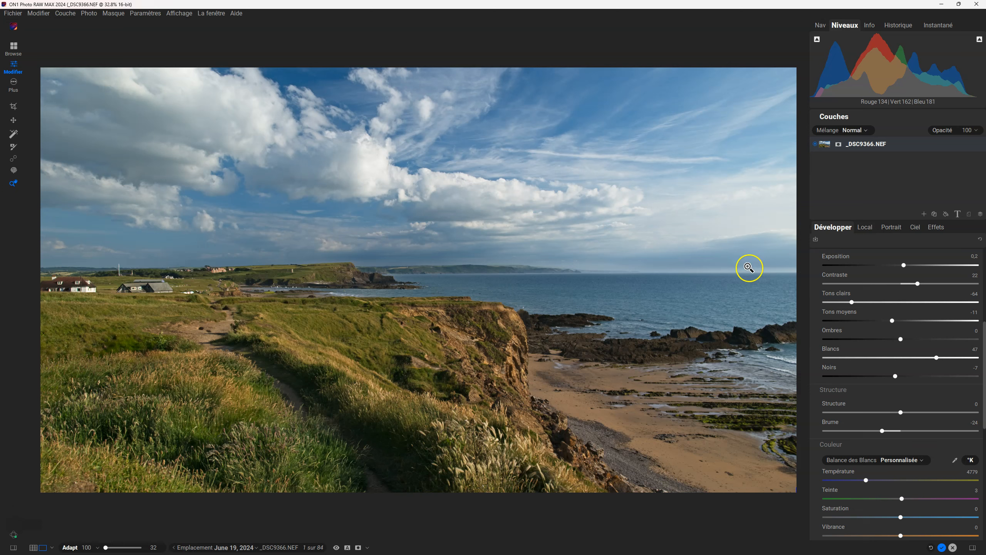
scroll(835, 354, up, 5)
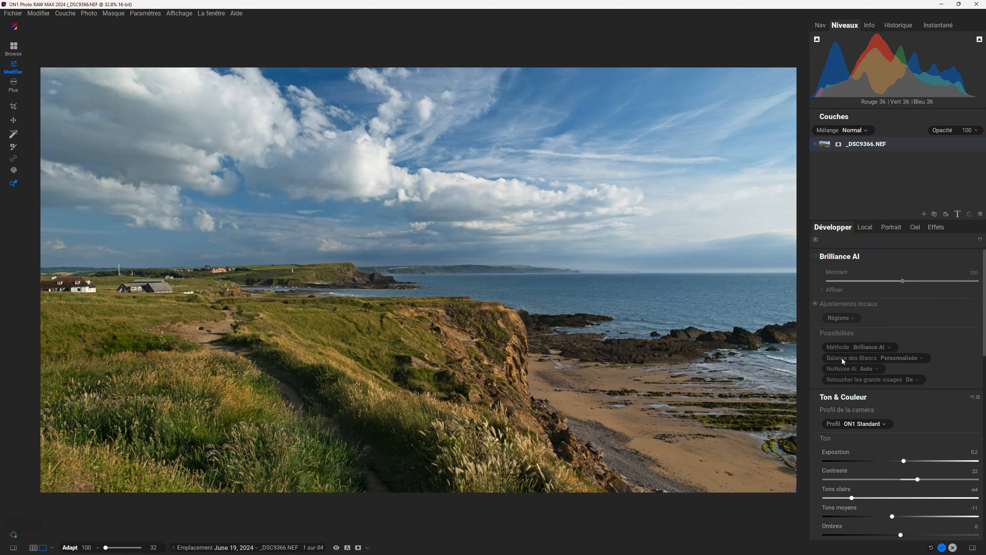
scroll(859, 386, down, 3)
scroll(856, 402, down, 2)
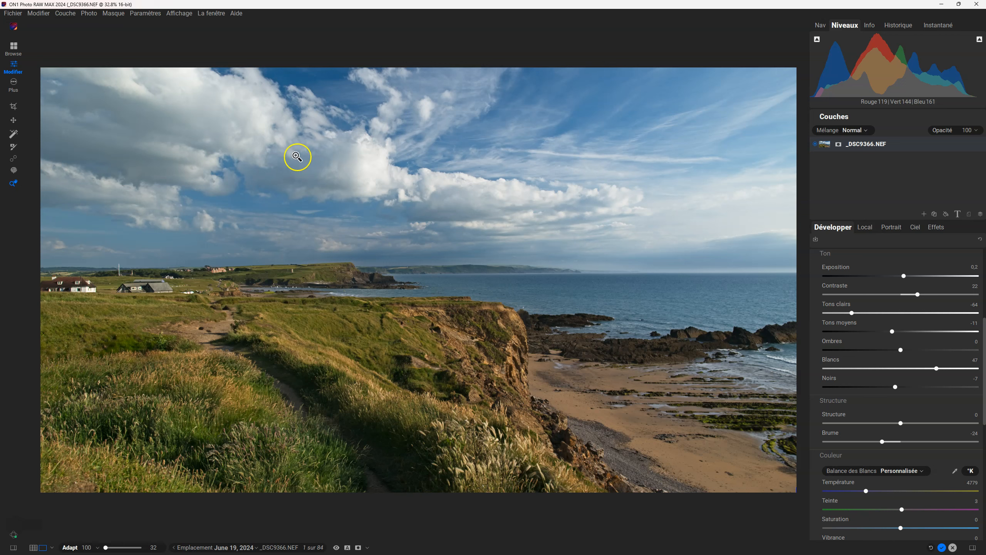
Step: Examine the edited photo's sharpness and detail at actual pixel size across the grass, path, headland, cliff and beach
click(189, 13)
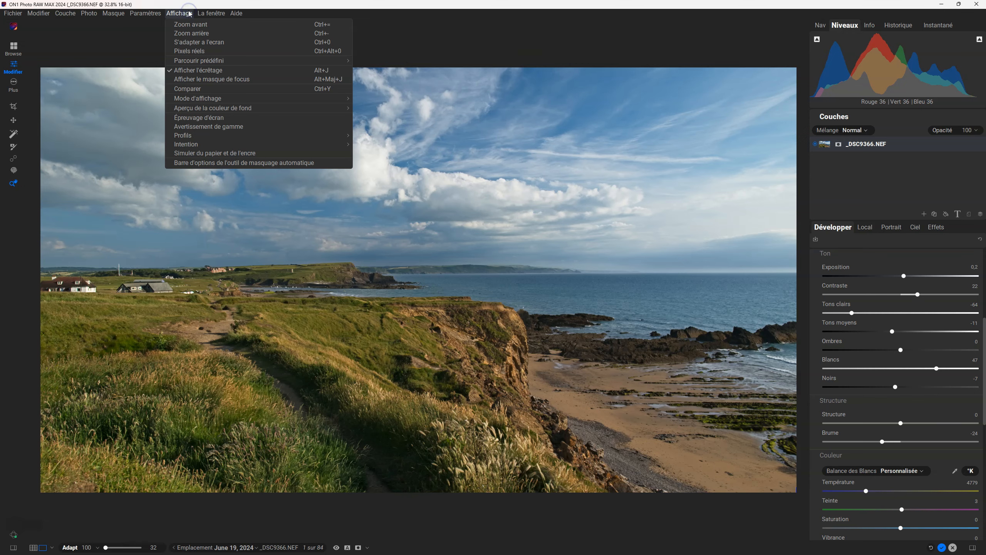
click(189, 51)
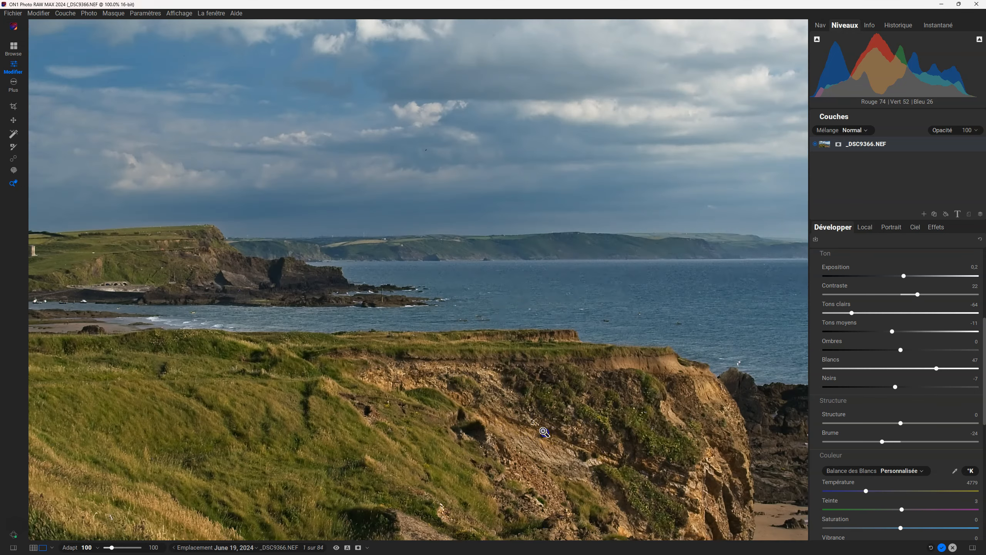
drag(517, 416, 313, 250)
drag(424, 384, 321, 236)
drag(532, 220, 664, 236)
drag(338, 203, 544, 342)
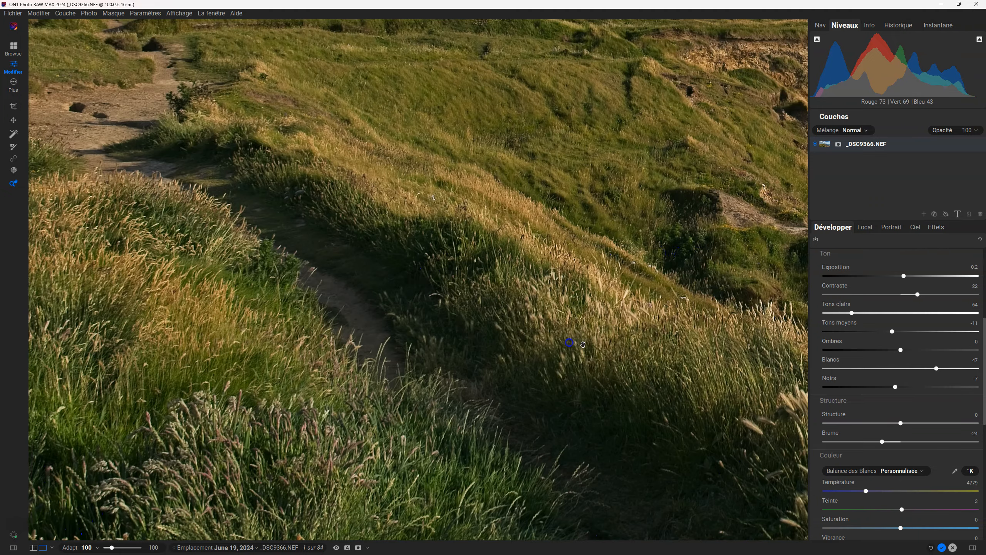
click(396, 240)
click(461, 329)
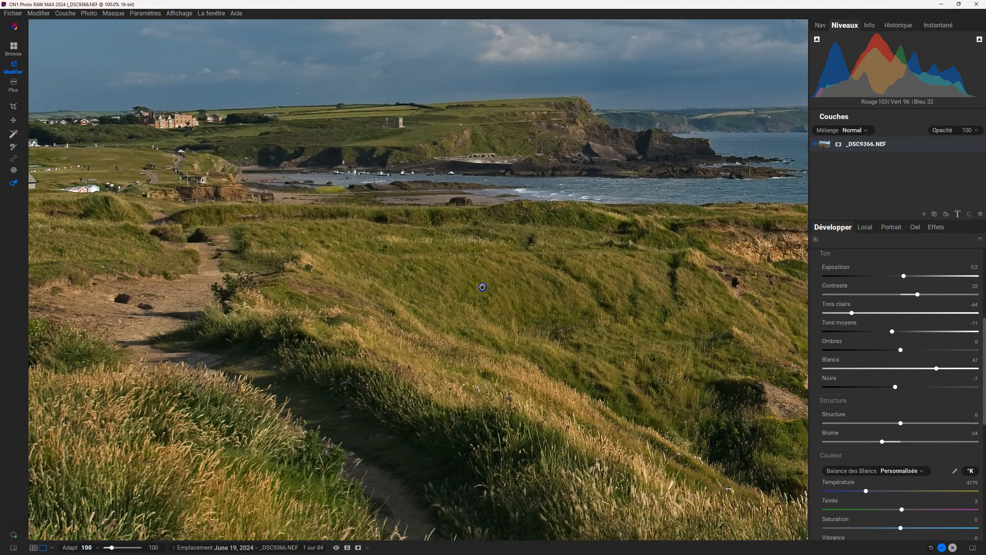
click(355, 386)
click(533, 379)
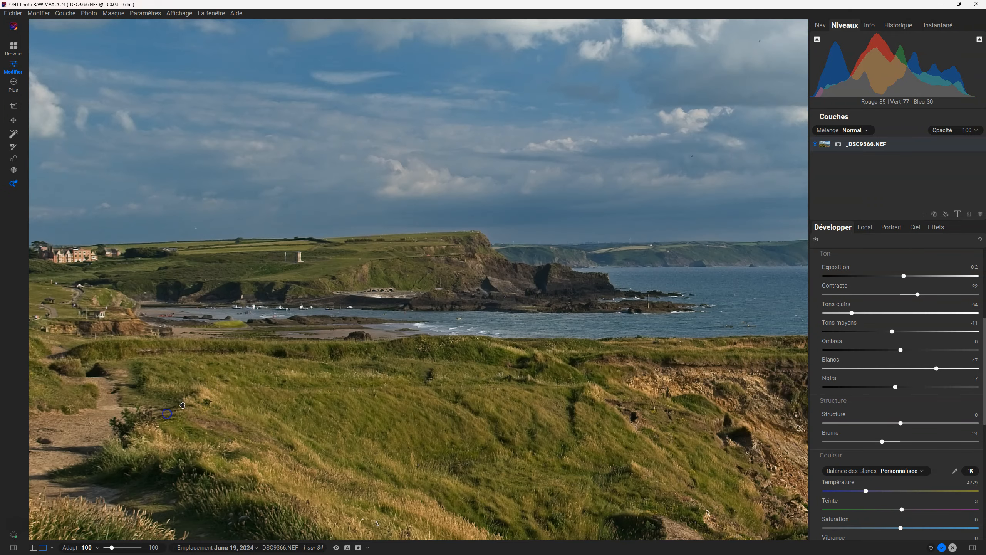
click(359, 401)
click(495, 352)
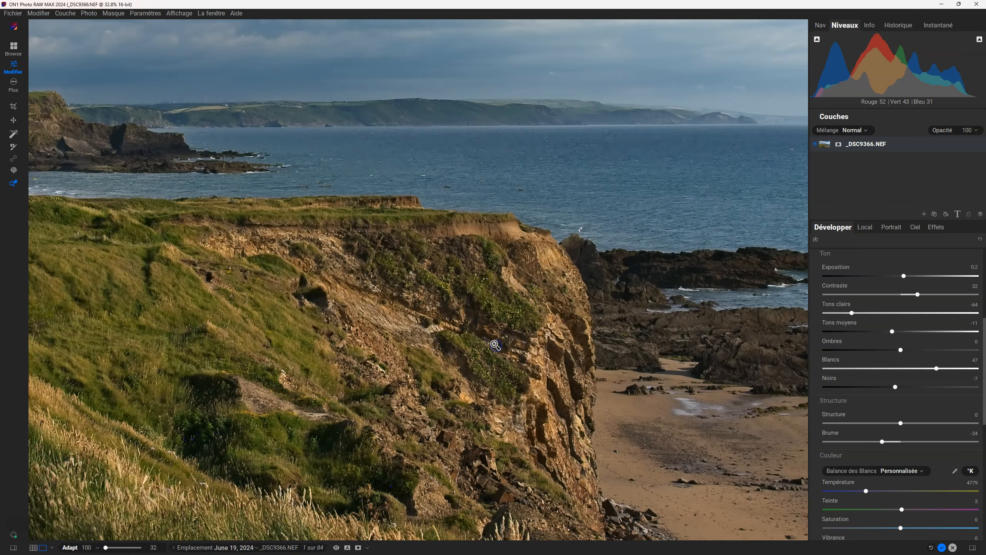
click(331, 383)
click(465, 368)
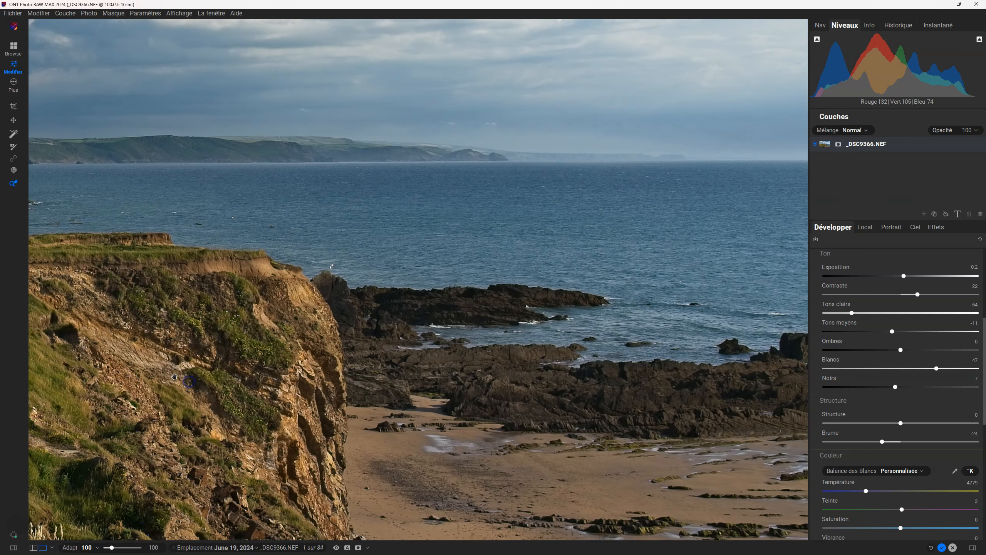
drag(503, 382, 342, 192)
drag(126, 227, 414, 307)
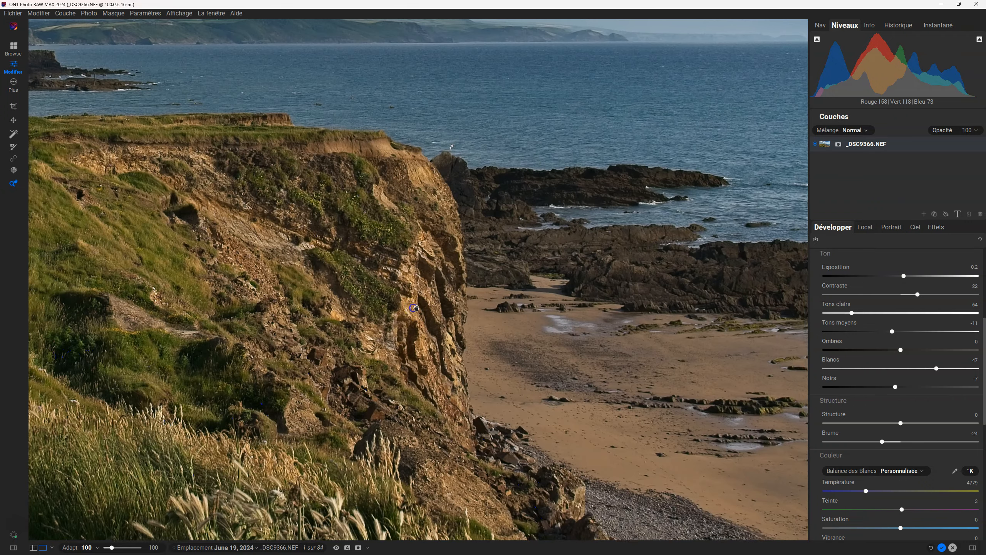
click(357, 283)
drag(280, 285, 249, 286)
click(249, 285)
drag(481, 383, 244, 397)
click(371, 403)
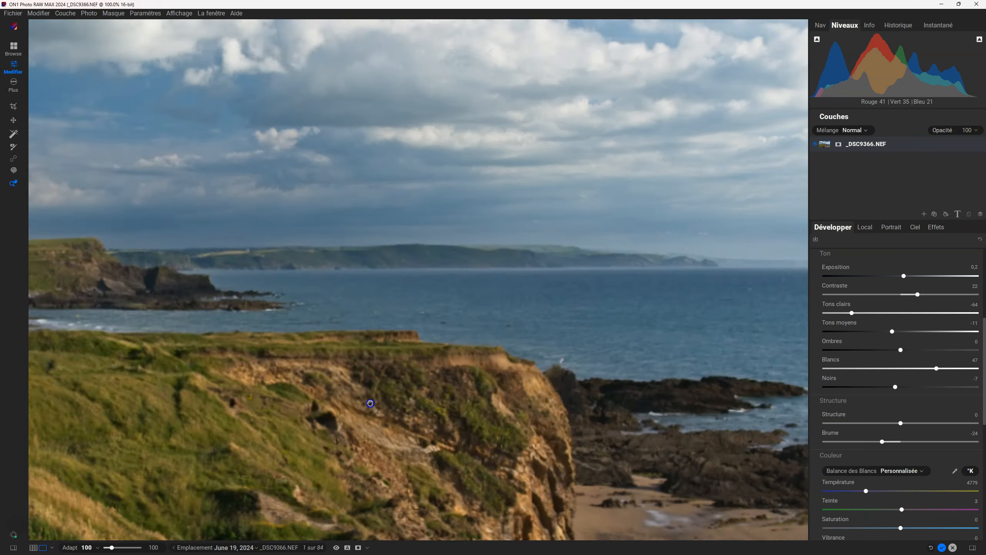
Step: Open the export options for a 16-bit Adobe RGB (1998) TIFF and set output sharpening to Screen Low with the manual settings expanded
click(13, 87)
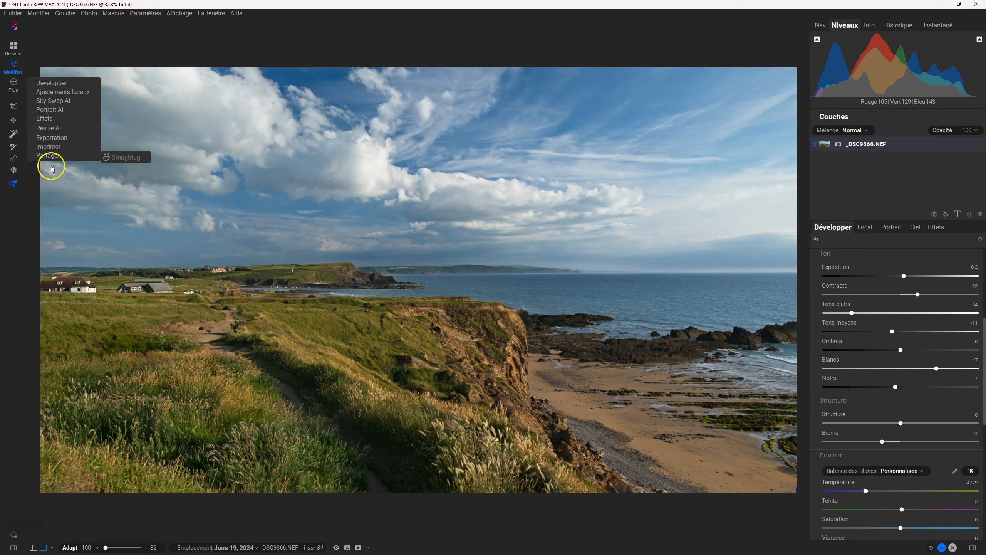
click(52, 137)
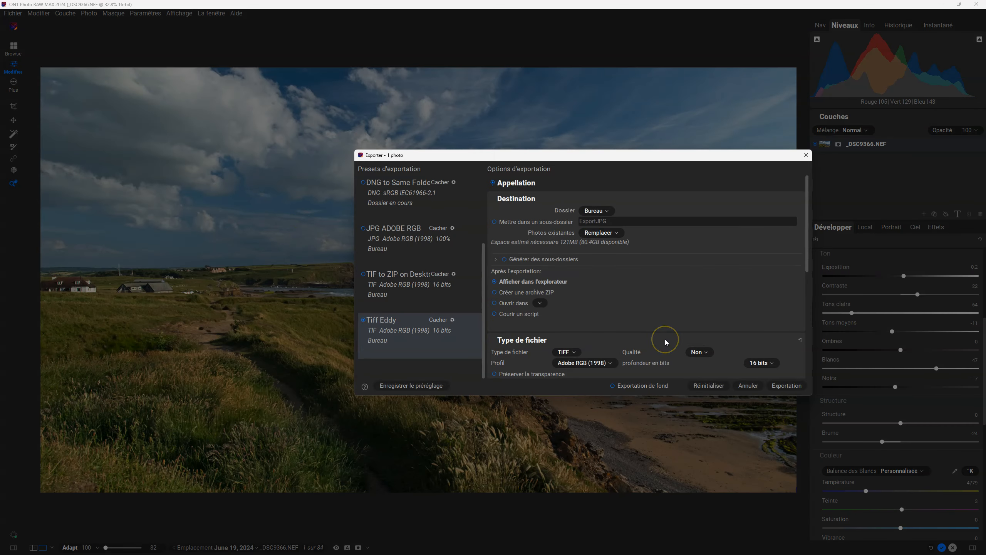
scroll(666, 342, down, 2)
scroll(666, 341, down, 2)
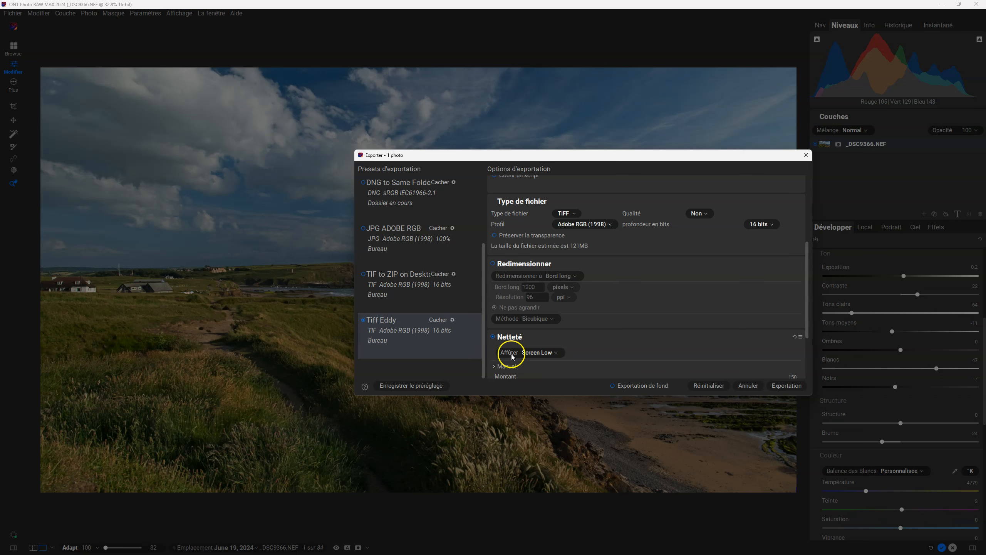
click(537, 353)
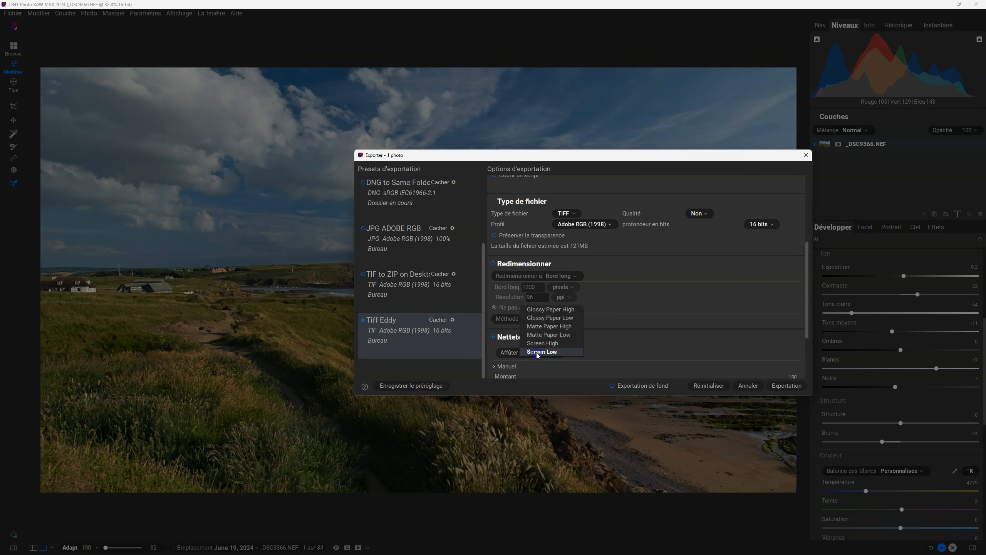
click(542, 352)
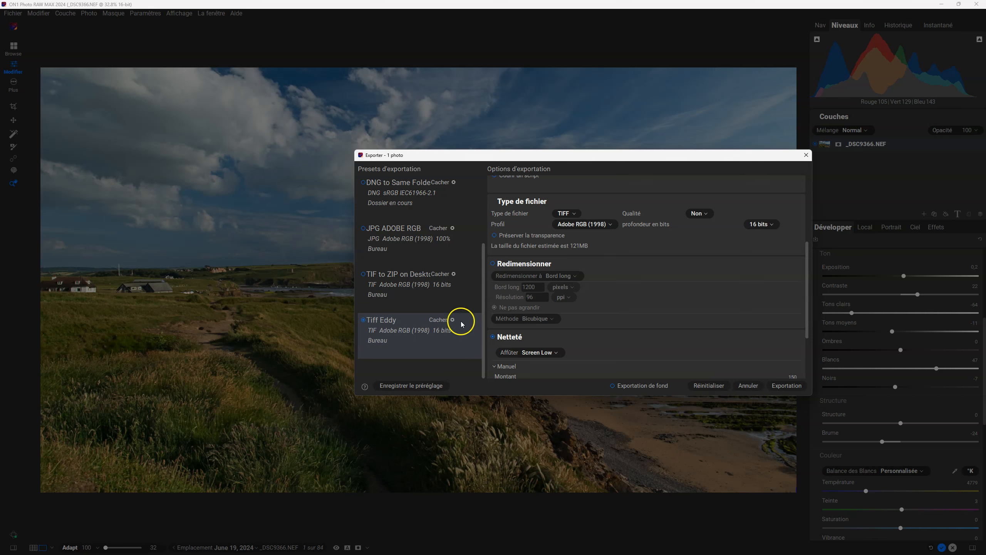
scroll(502, 364, down, 1)
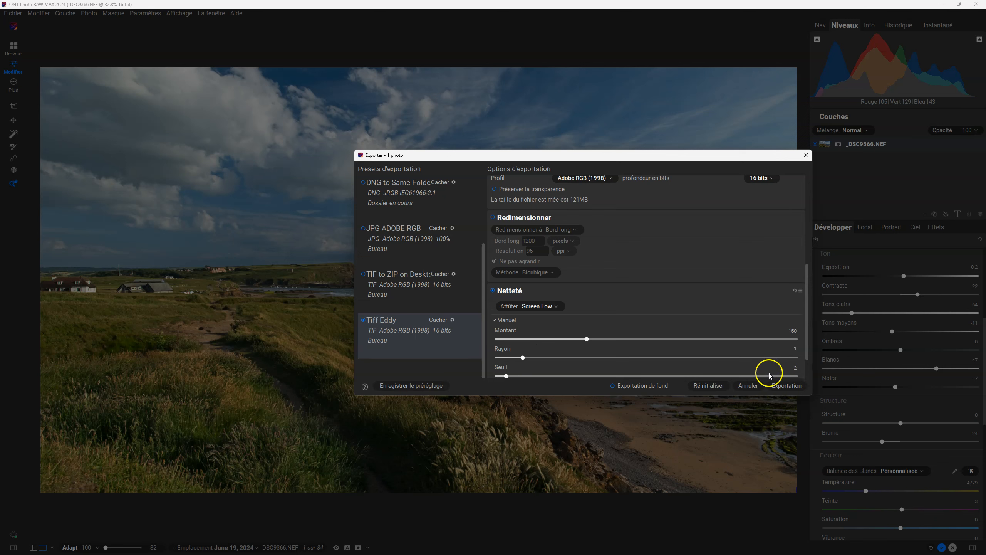
Step: Export the photo without saving the changed settings to the TIFF preset
click(782, 385)
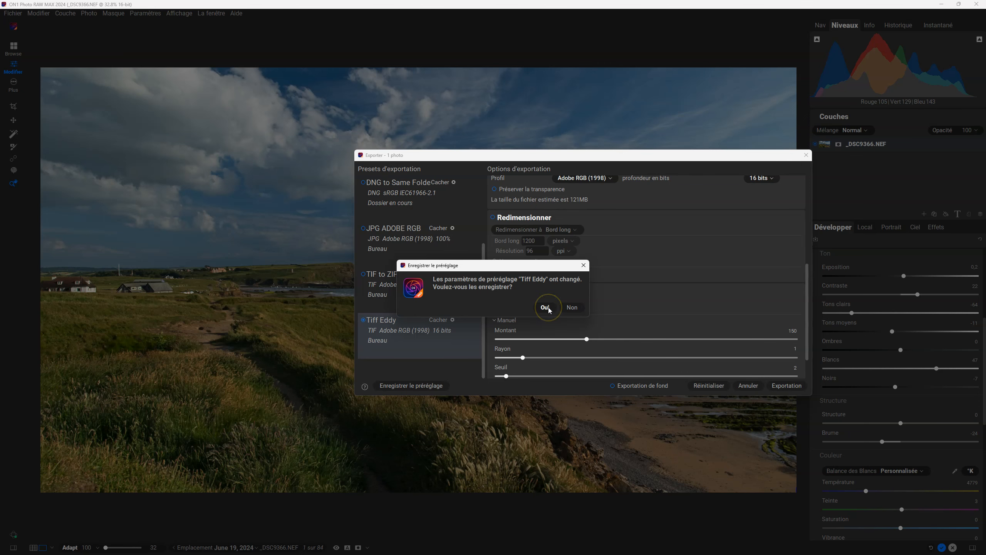
click(574, 309)
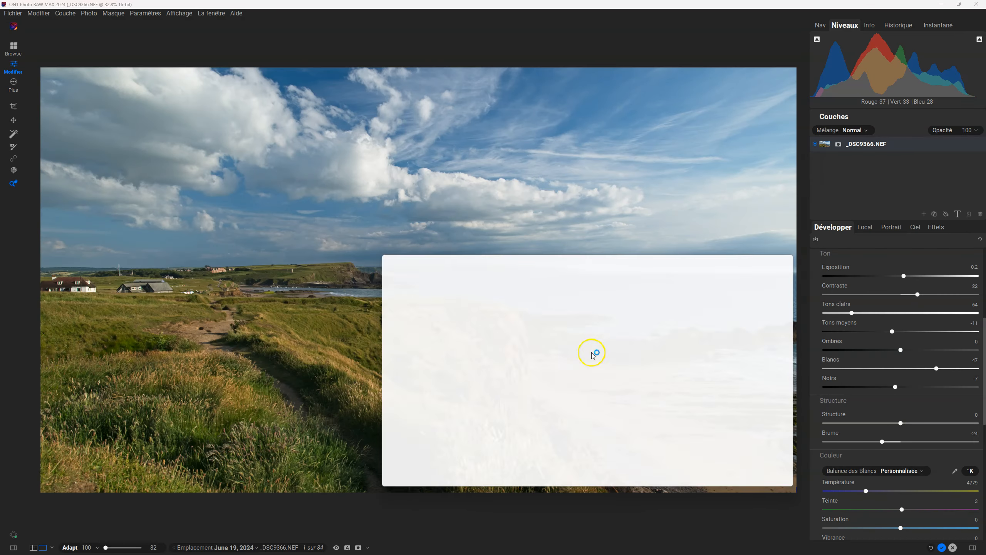
Step: Open the exported _DSC9366.tif from File Explorer in the image viewer, view it full screen and leave full screen
right_click(471, 415)
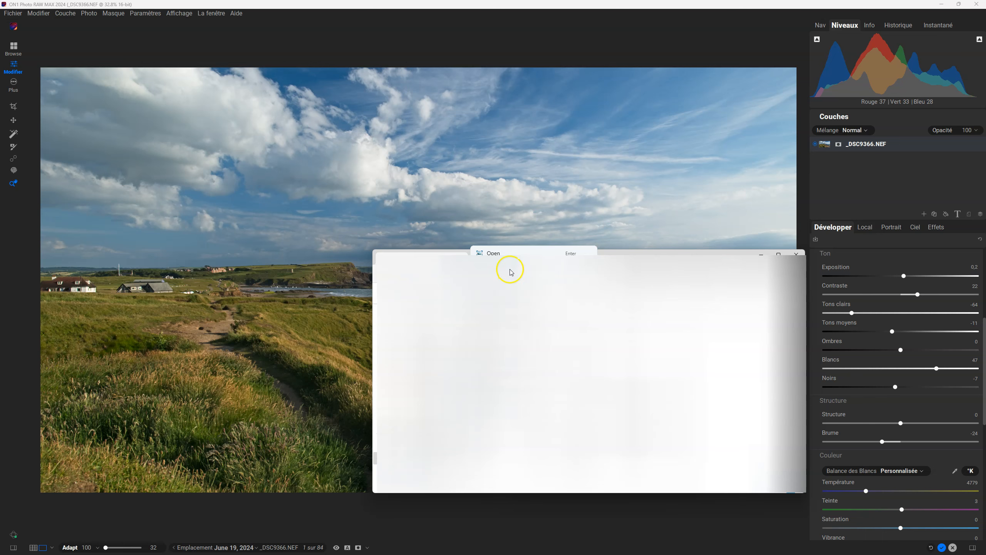
key(Return)
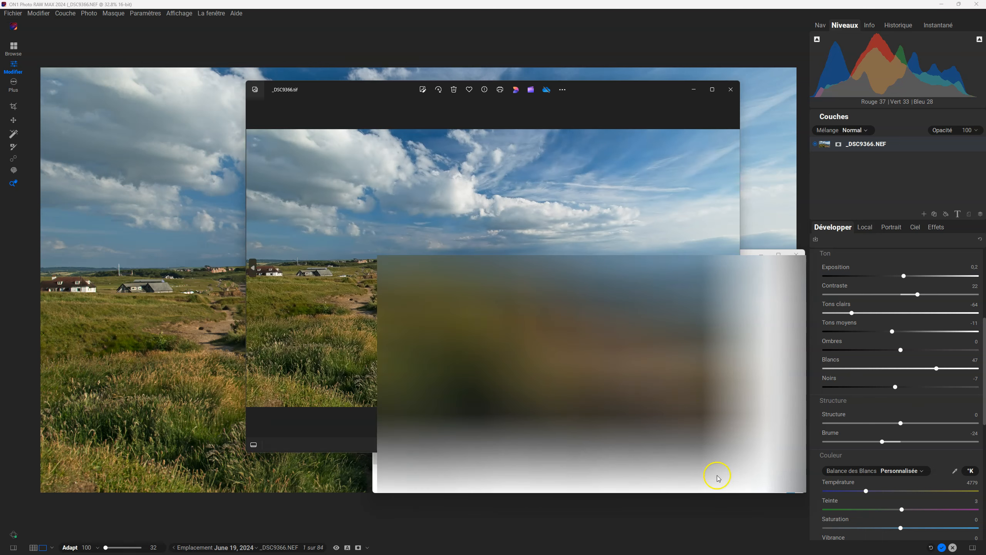
click(731, 444)
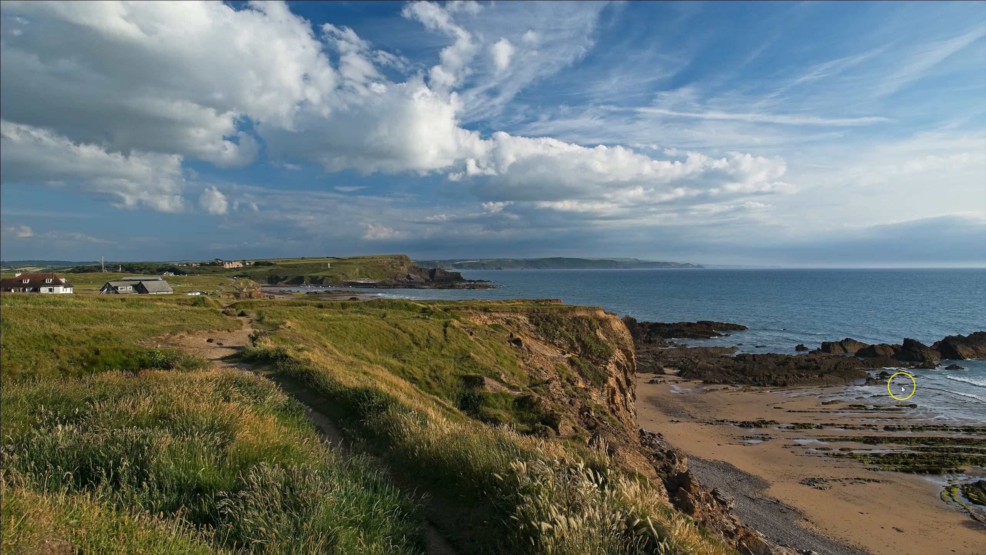
click(947, 11)
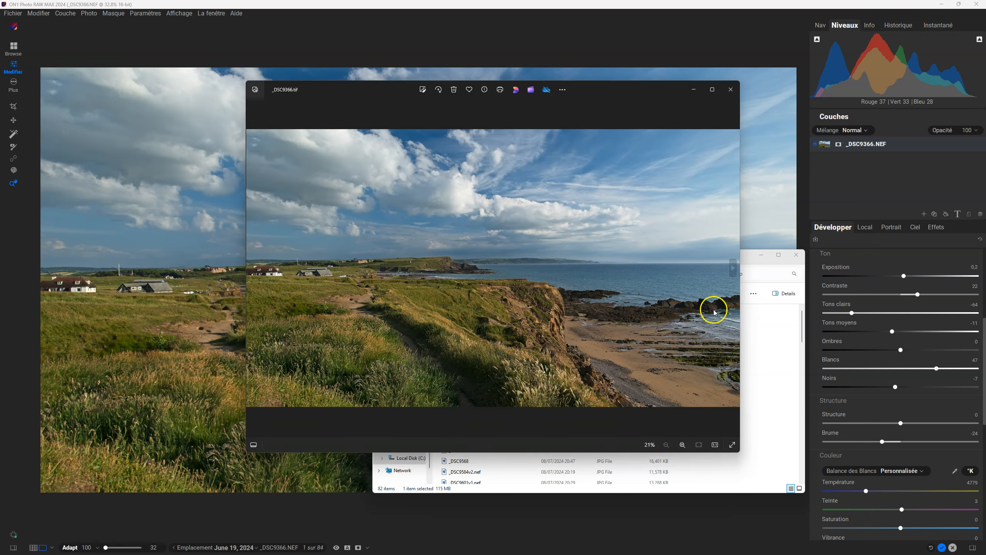
Step: Maximize the viewer and examine the exported TIFF at 100% across the cliff, beach, houses and path
click(718, 96)
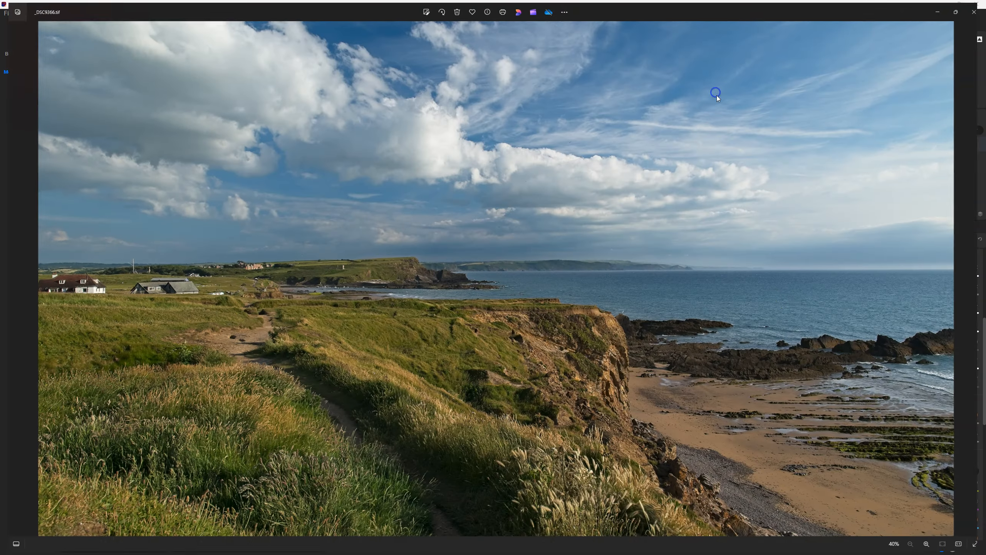
click(959, 547)
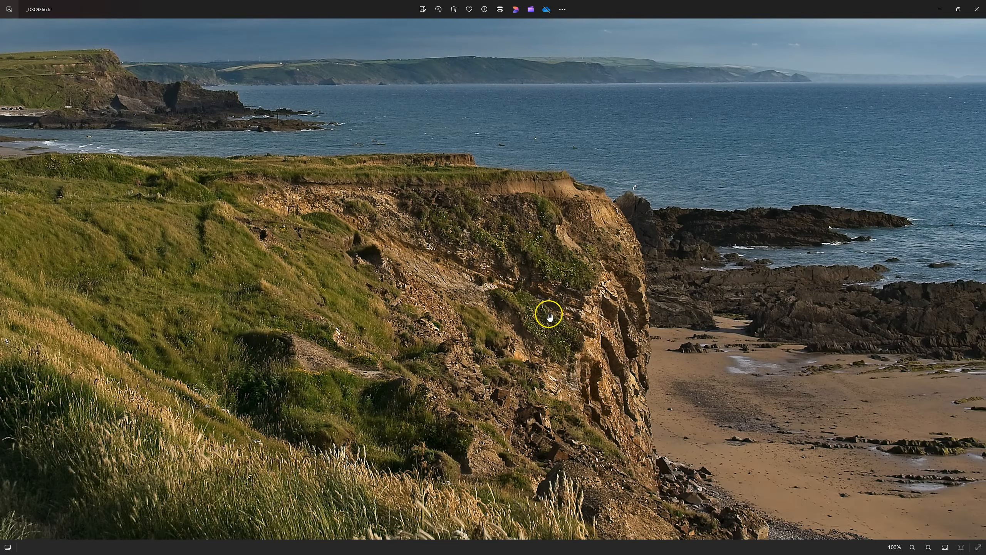
drag(549, 316, 451, 346)
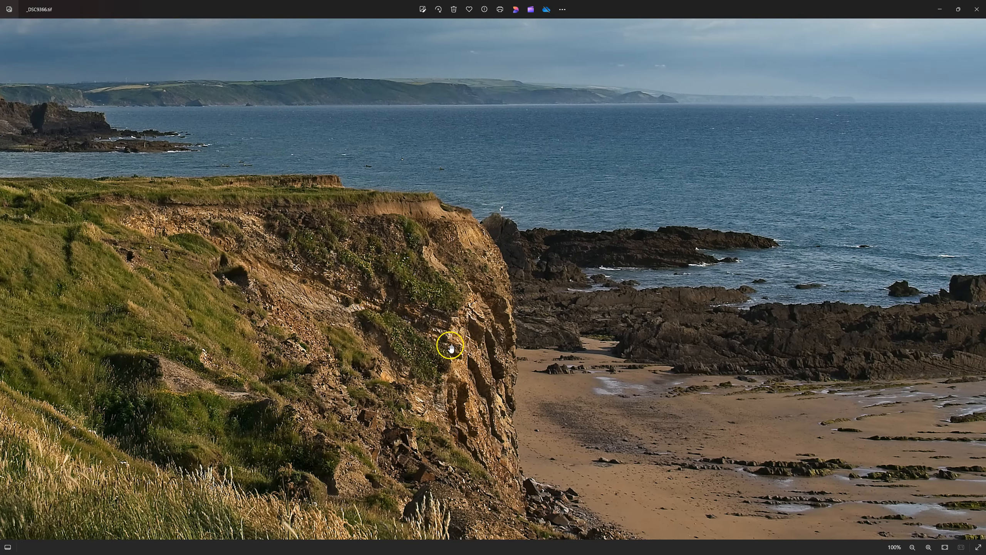
drag(740, 385, 543, 322)
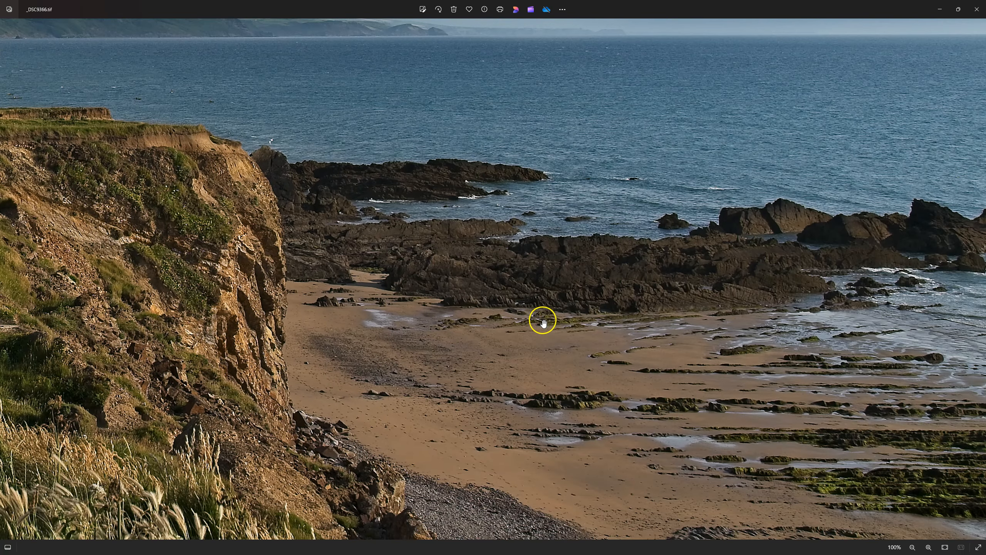
drag(185, 350, 538, 358)
drag(183, 283, 672, 319)
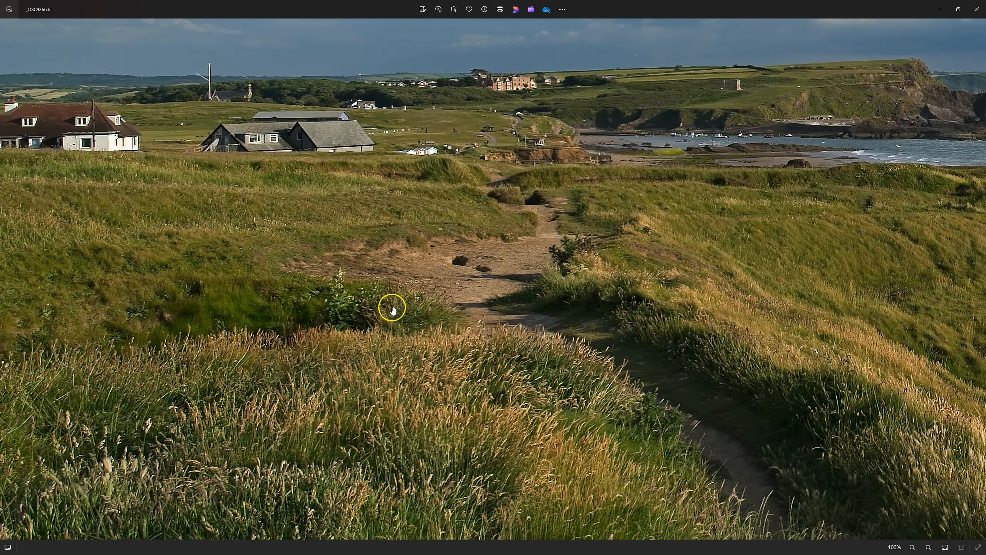
drag(459, 310, 490, 356)
click(517, 354)
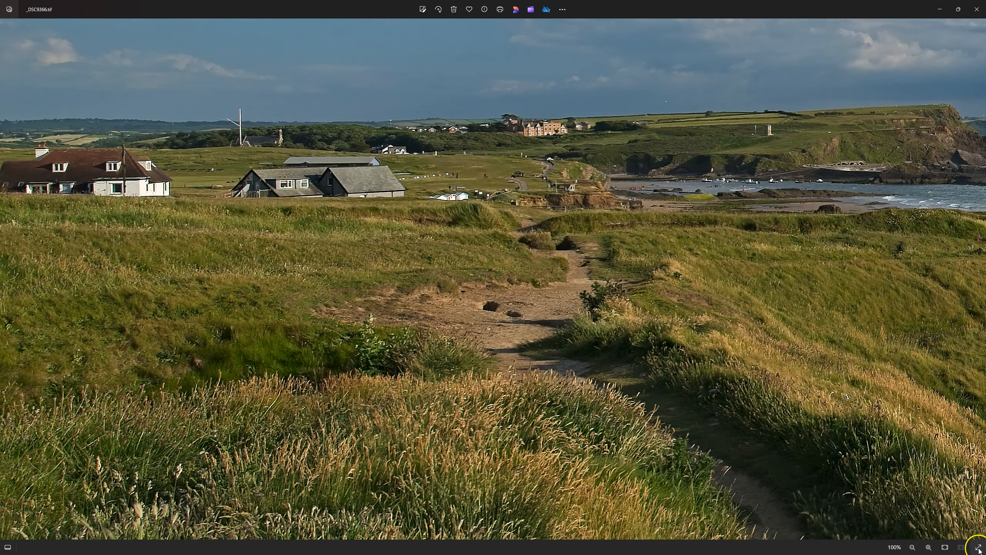
Step: Fit the exported TIFF to the window, examine it full screen, close the image viewer and return to the photo editor
click(945, 548)
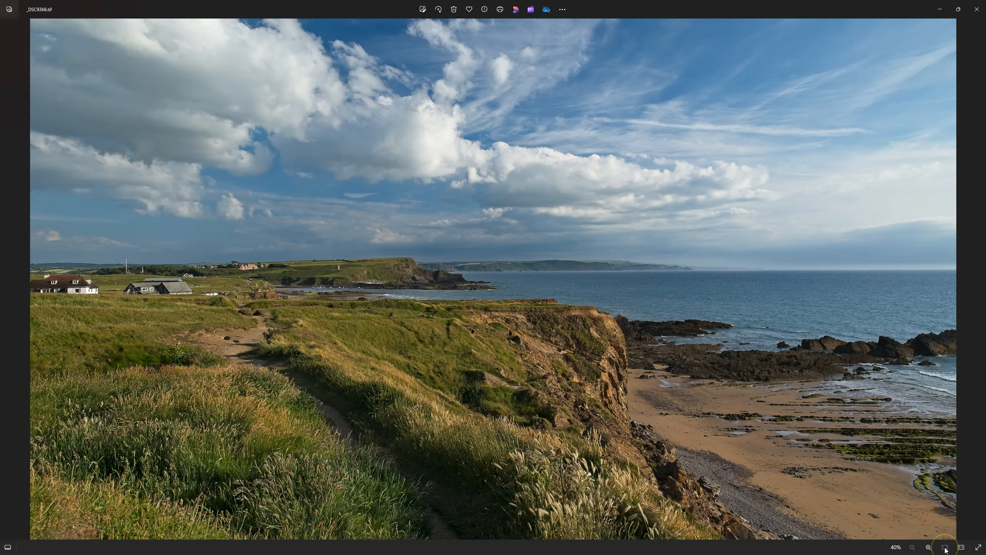
click(979, 547)
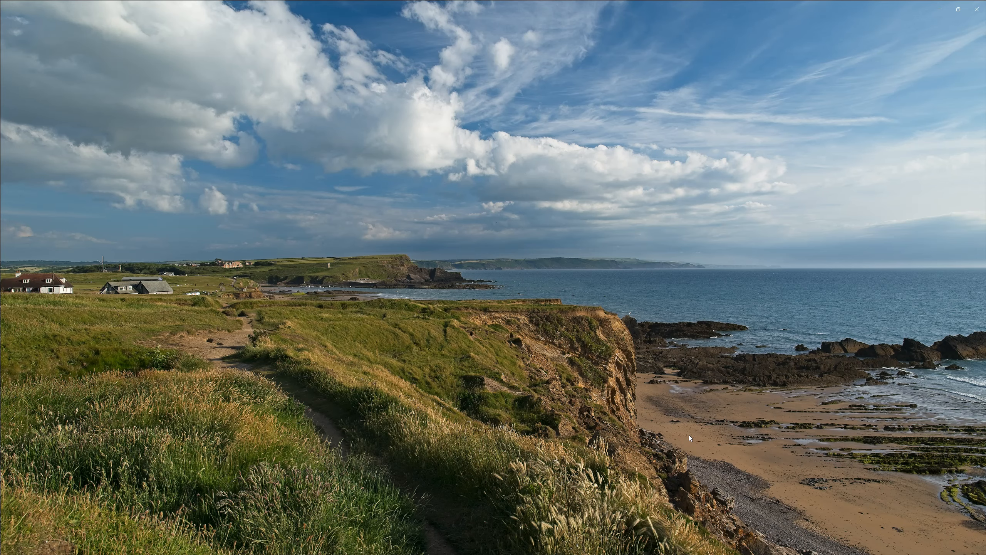
key(Escape)
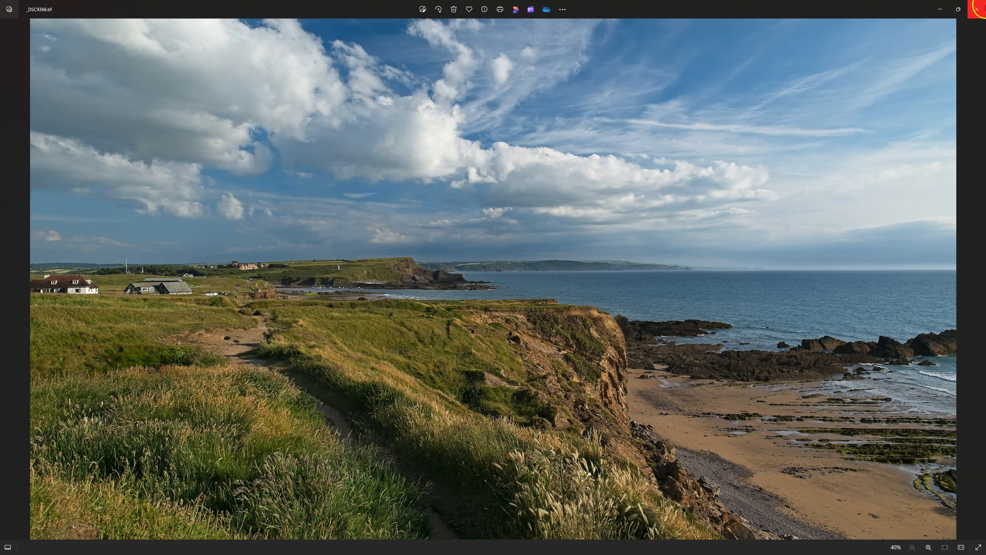
click(976, 9)
click(796, 255)
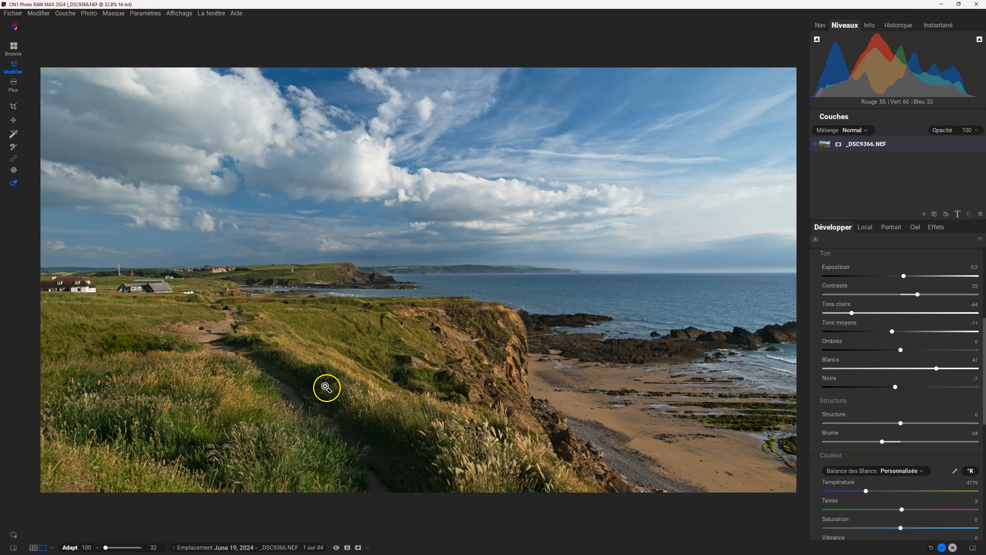
Step: Examine the edited photo's cliff, rocks and beach at 100% and return to the fitted view
click(482, 353)
drag(502, 403, 444, 335)
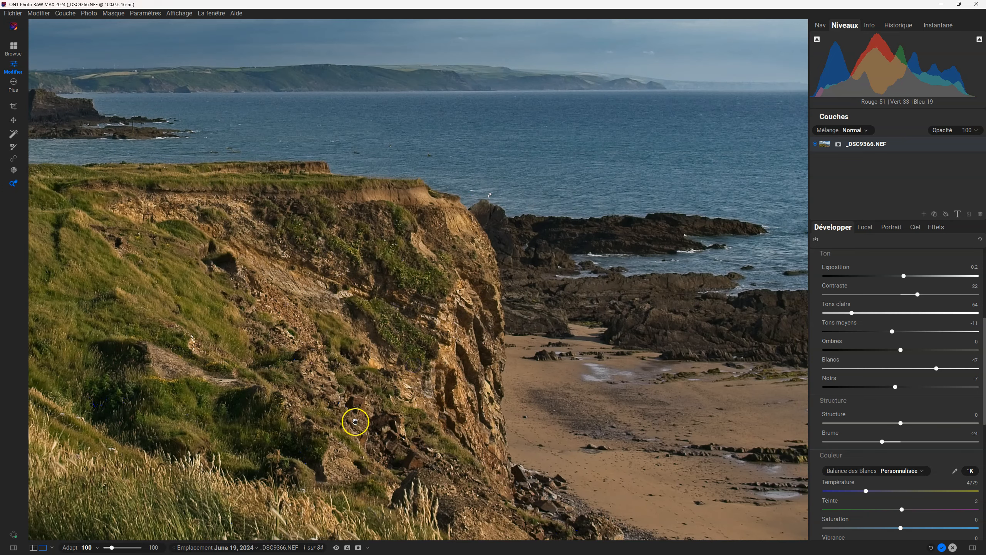
click(338, 345)
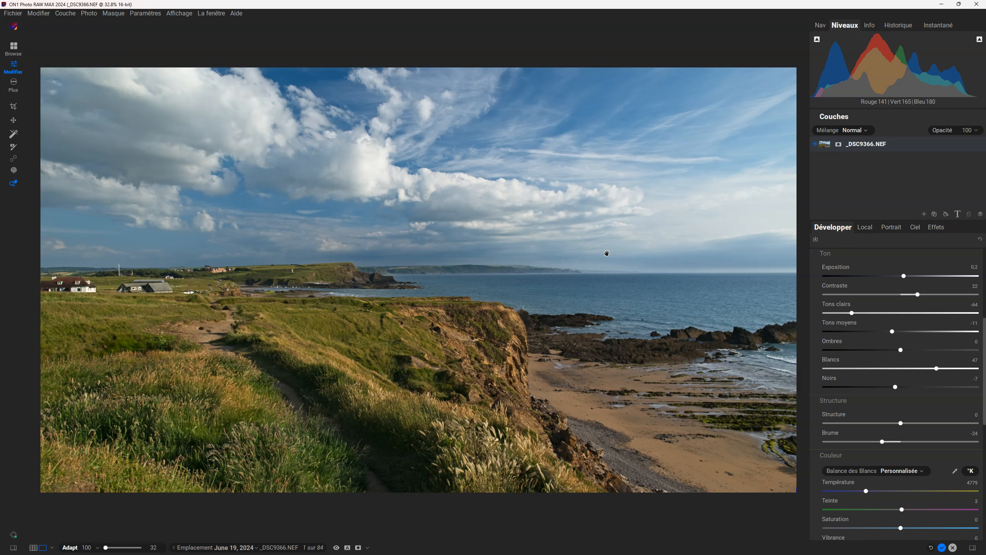
click(473, 310)
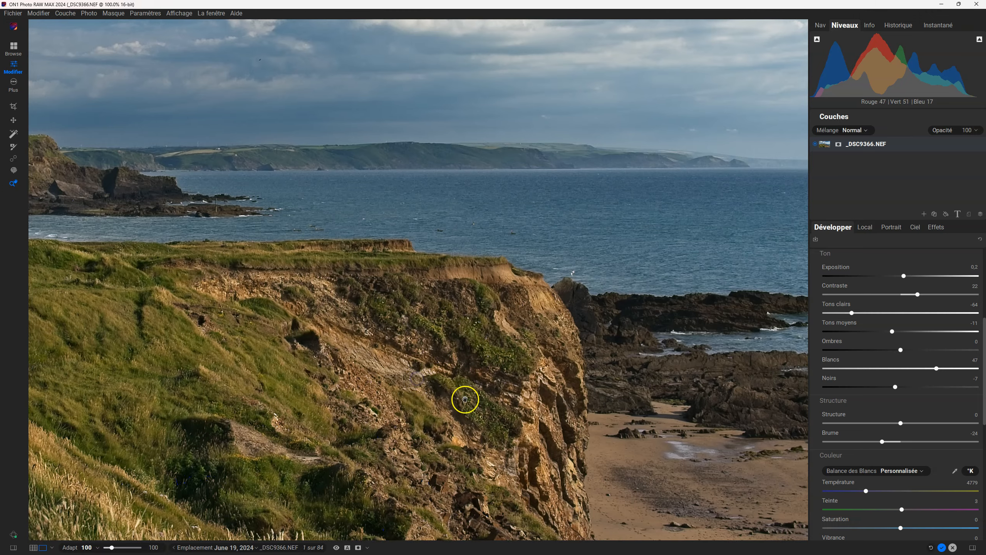
drag(500, 399, 422, 291)
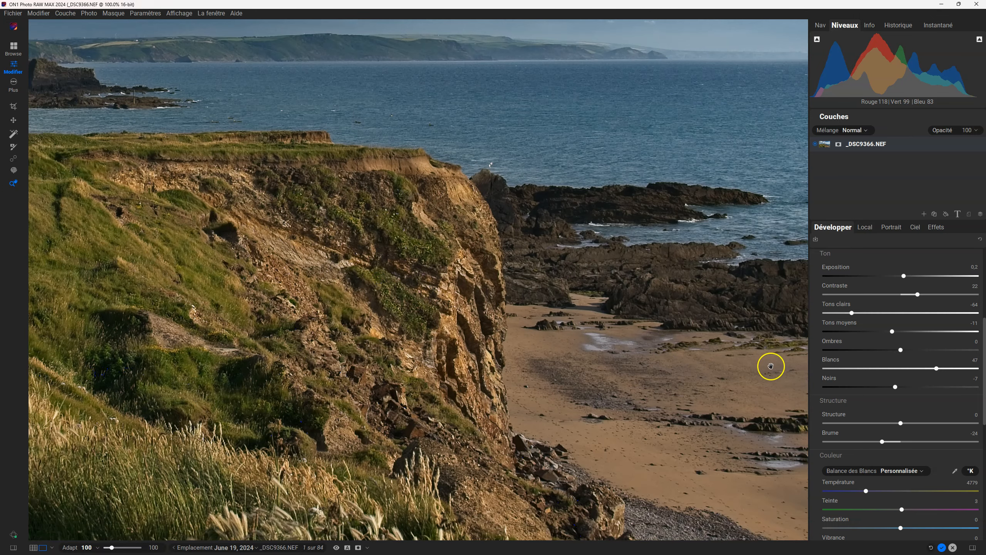
scroll(893, 412, up, 1)
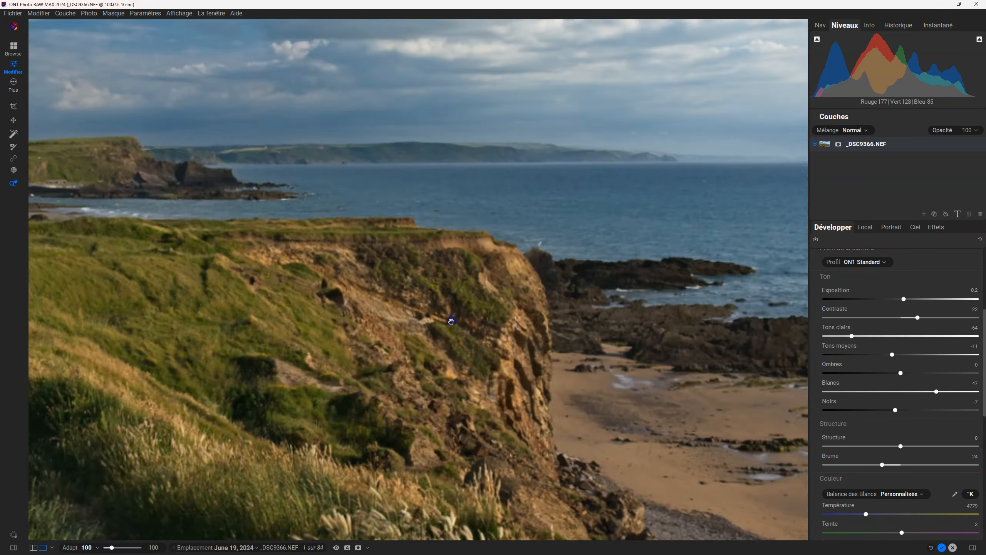
click(451, 322)
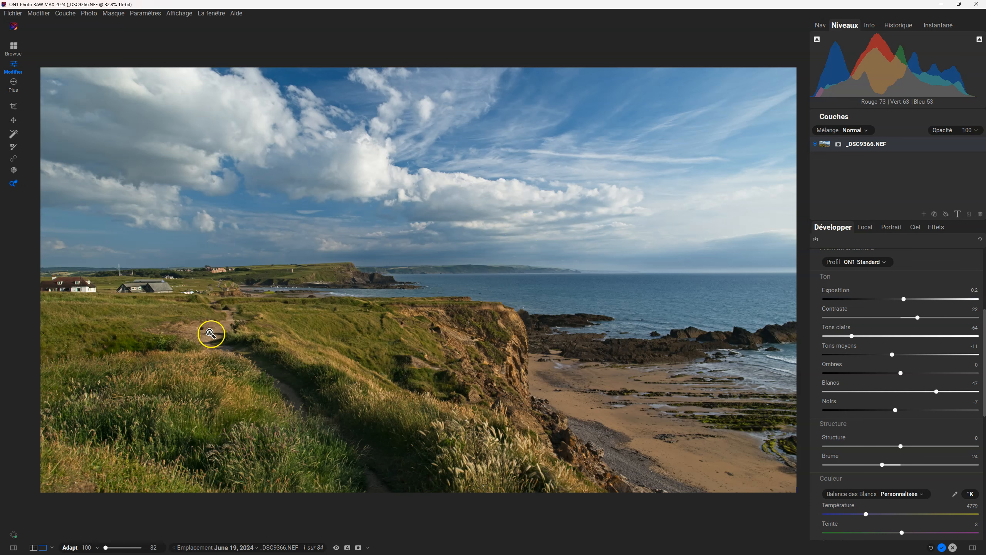
Step: Select the cliff face and the adjoining grassy slope with the Select AI tool
click(17, 136)
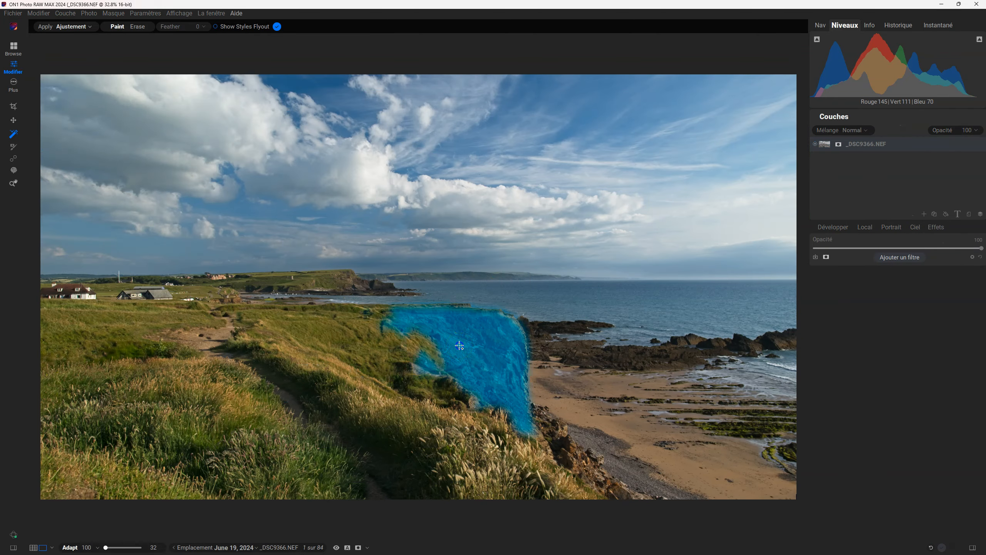
mouse_move(427, 350)
mouse_down()
mouse_move(497, 396)
mouse_move(490, 425)
mouse_move(468, 446)
mouse_up()
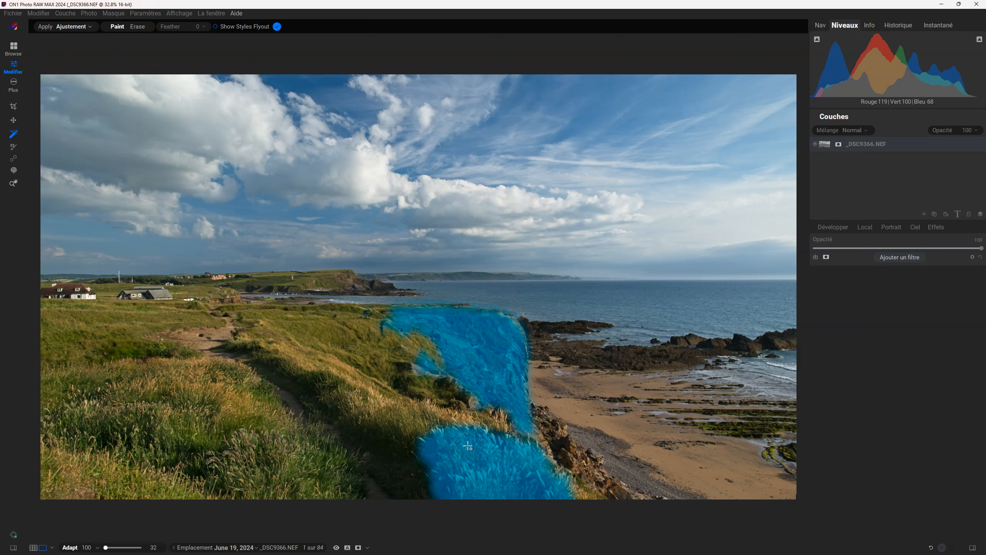
drag(358, 323, 523, 434)
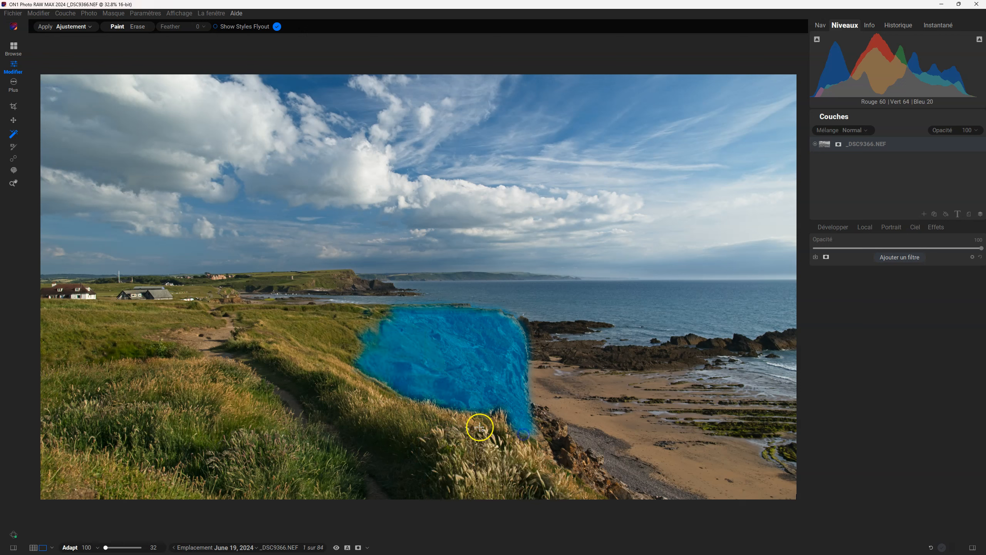
drag(250, 328, 571, 490)
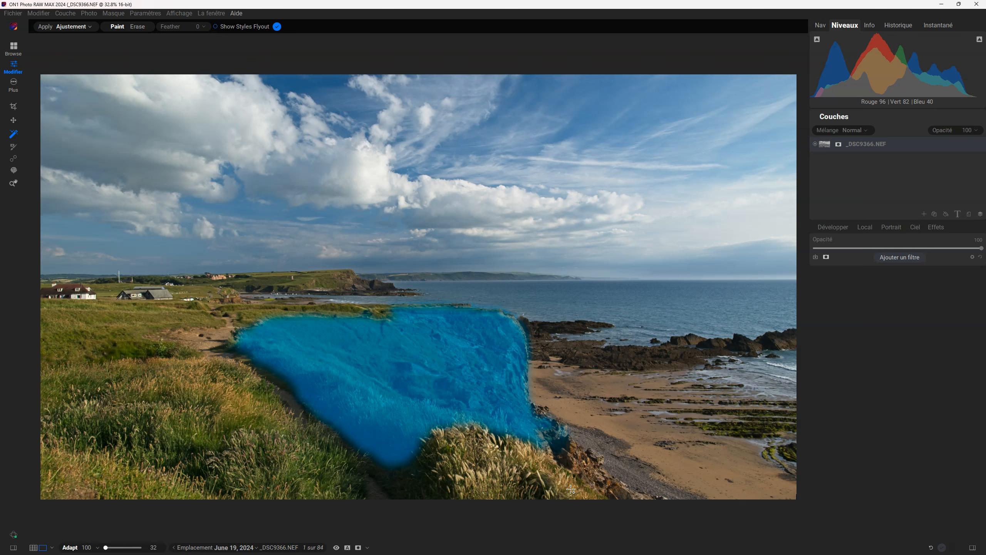
Step: Subtract the grassy slope beside the path from the Select AI selection, keeping the cliff selected
alt+click(305, 341)
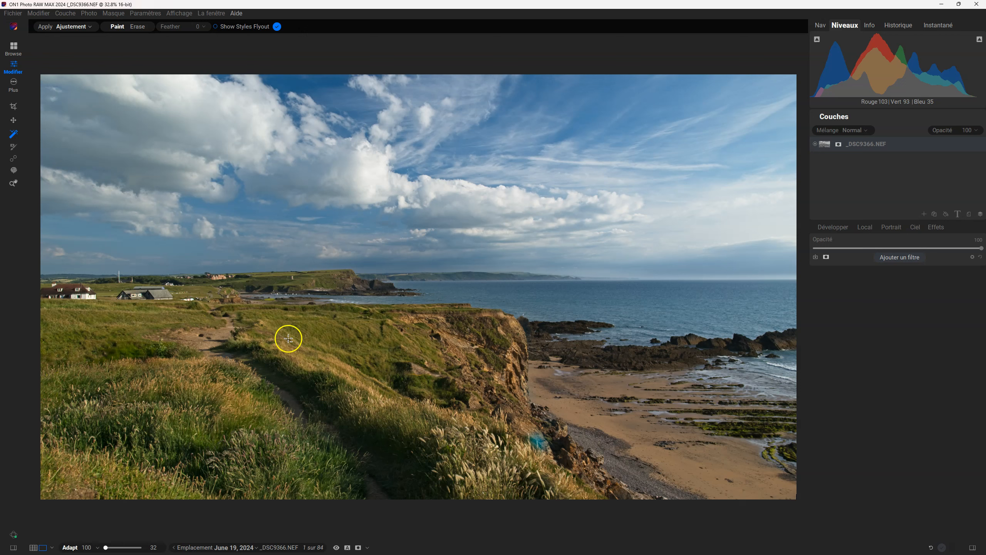
drag(239, 321, 368, 398)
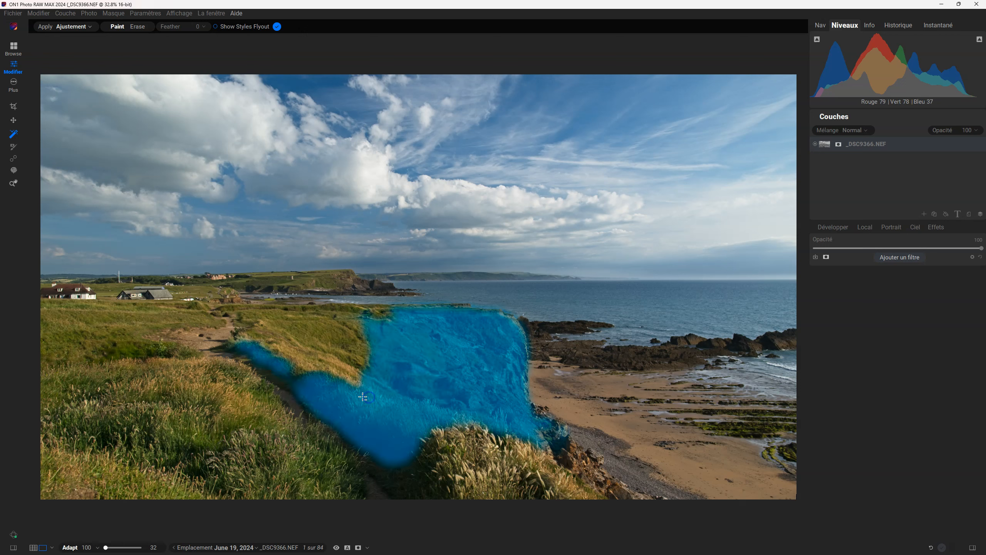
drag(267, 361, 418, 467)
drag(358, 420, 474, 505)
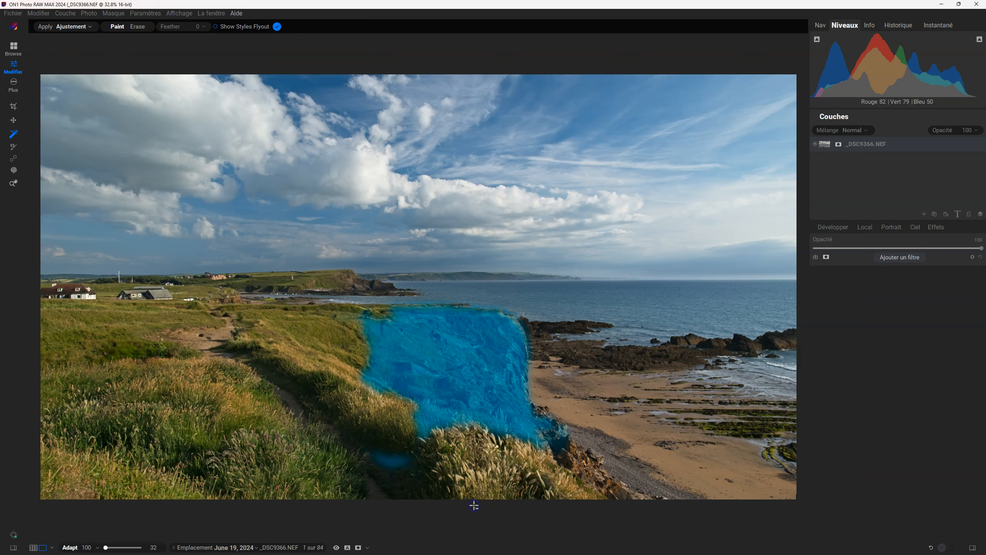
mouse_move(358, 423)
mouse_down()
mouse_move(412, 483)
mouse_move(427, 485)
mouse_up()
Step: Apply a Grunge filter to the selected cliff with Montant 21, Luminosité 14 and Saturation 8
click(453, 390)
click(453, 389)
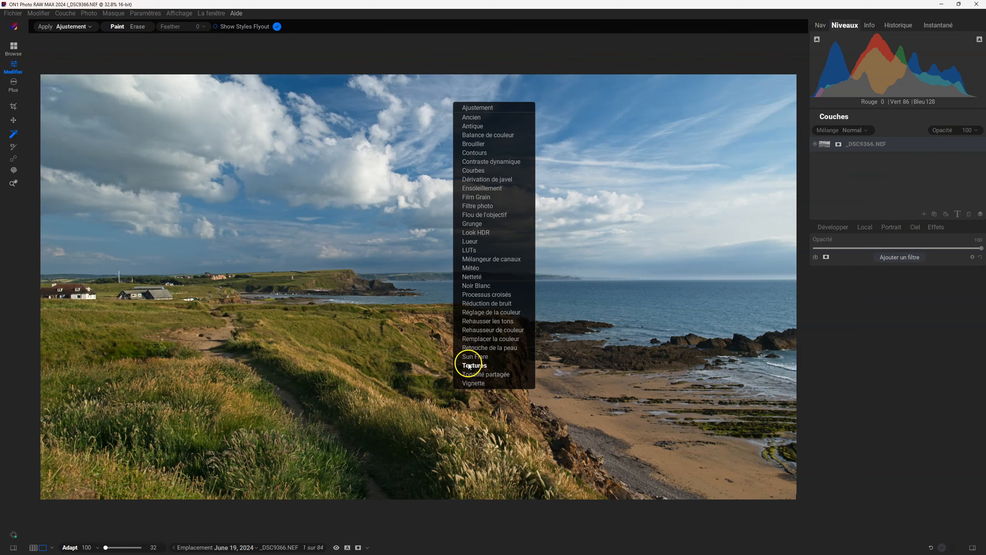
click(477, 108)
click(483, 221)
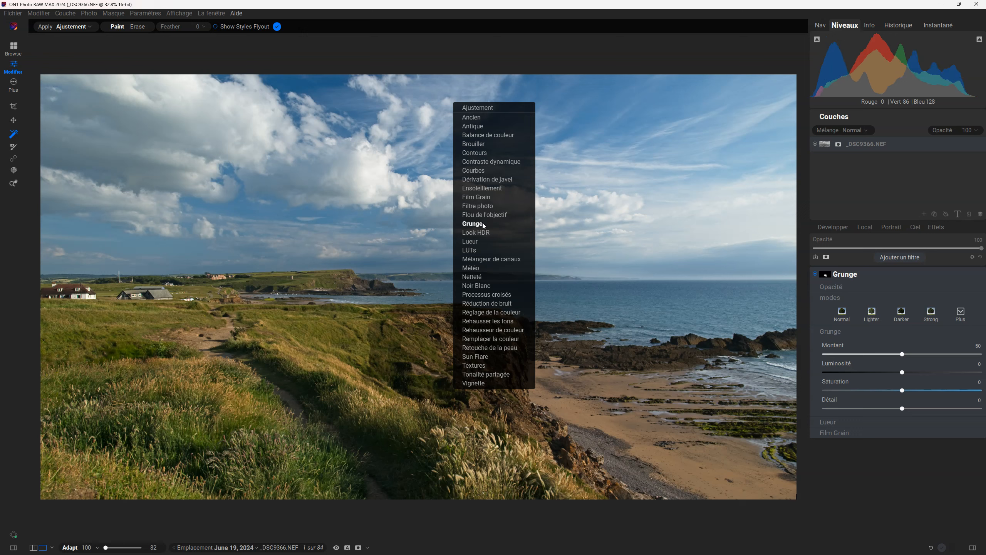
click(482, 223)
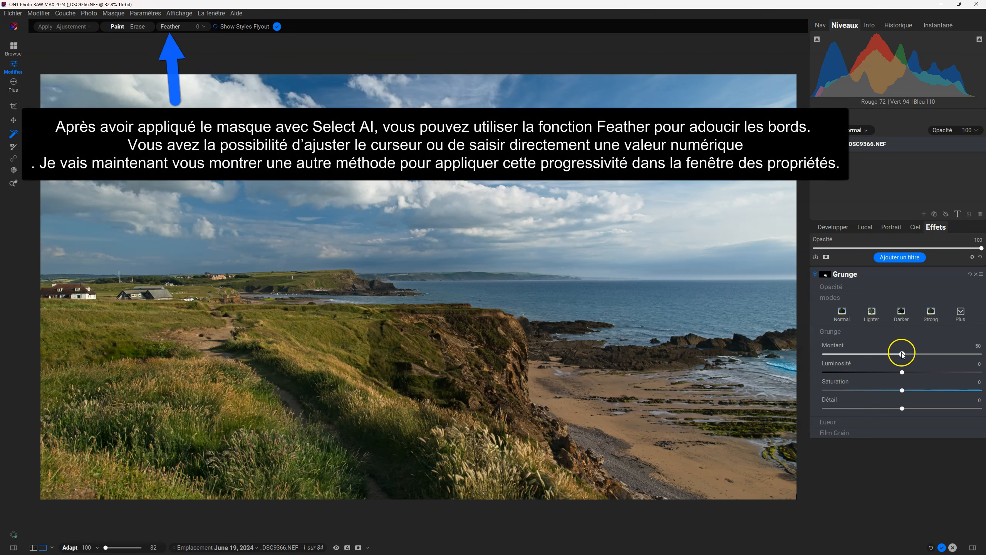
drag(902, 354, 915, 389)
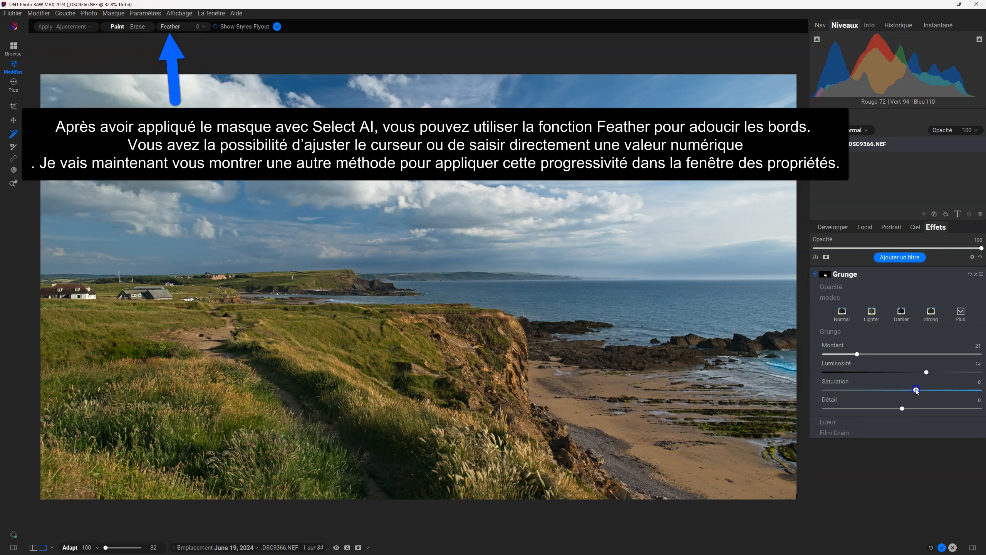
Step: Feather the Grunge mask with Plume 100, view the mask, reset Plume to 0 and close the mask properties
click(823, 275)
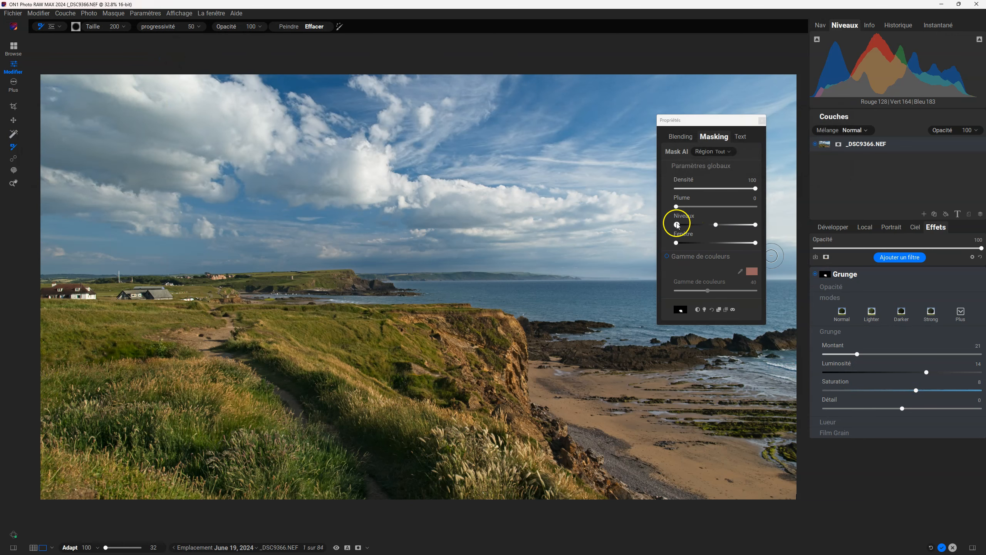
drag(677, 206, 743, 210)
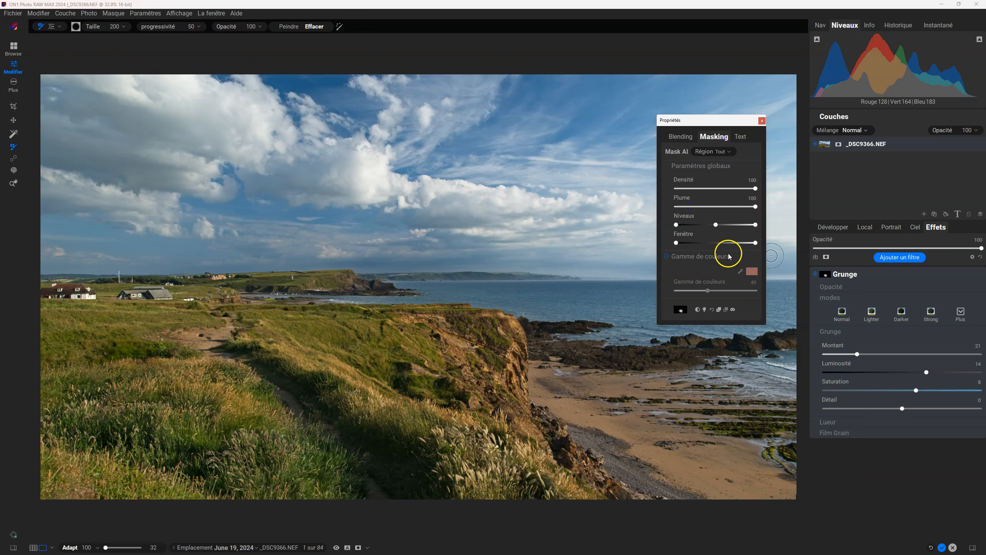
click(681, 310)
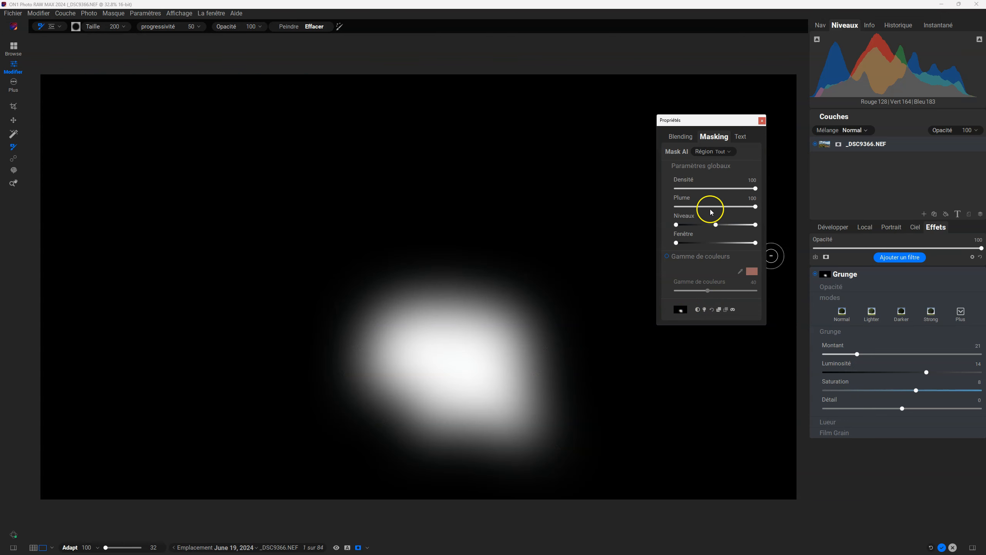
drag(755, 206, 626, 210)
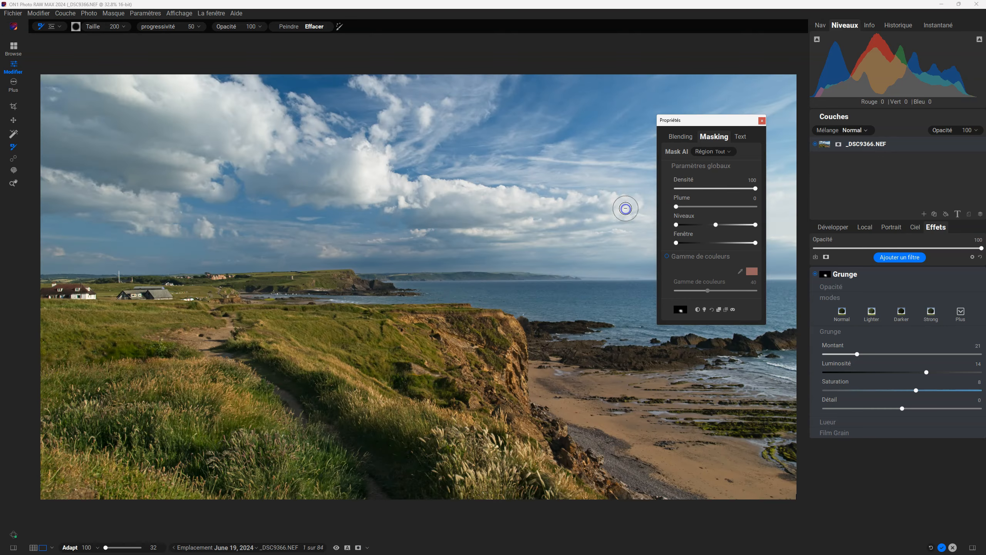
click(675, 207)
click(759, 120)
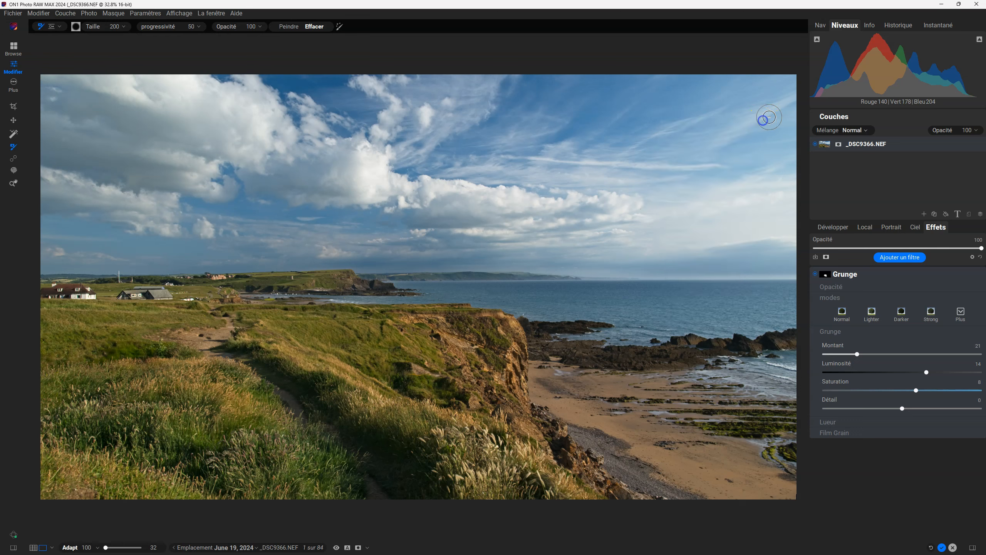
Step: Delete the Grunge filter from the photo
click(947, 361)
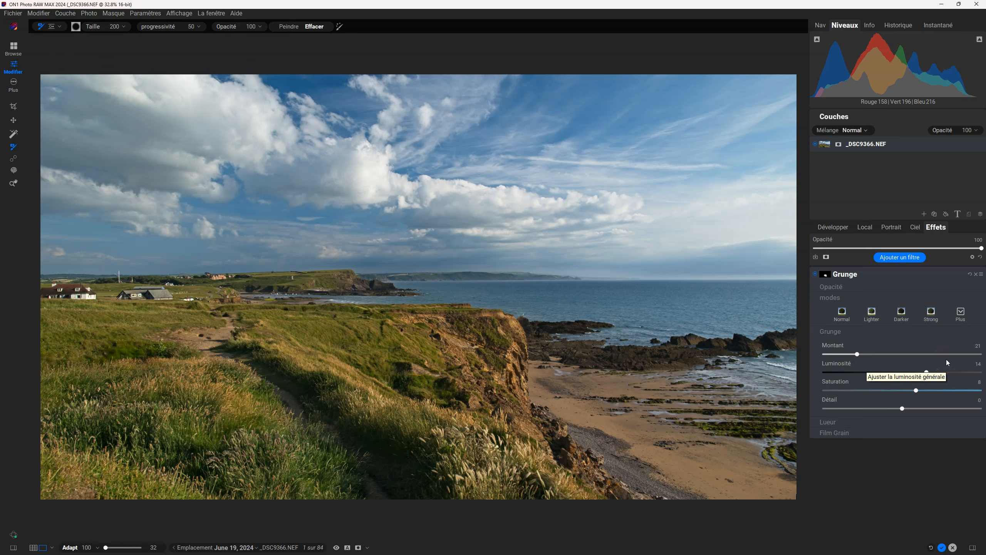
click(963, 308)
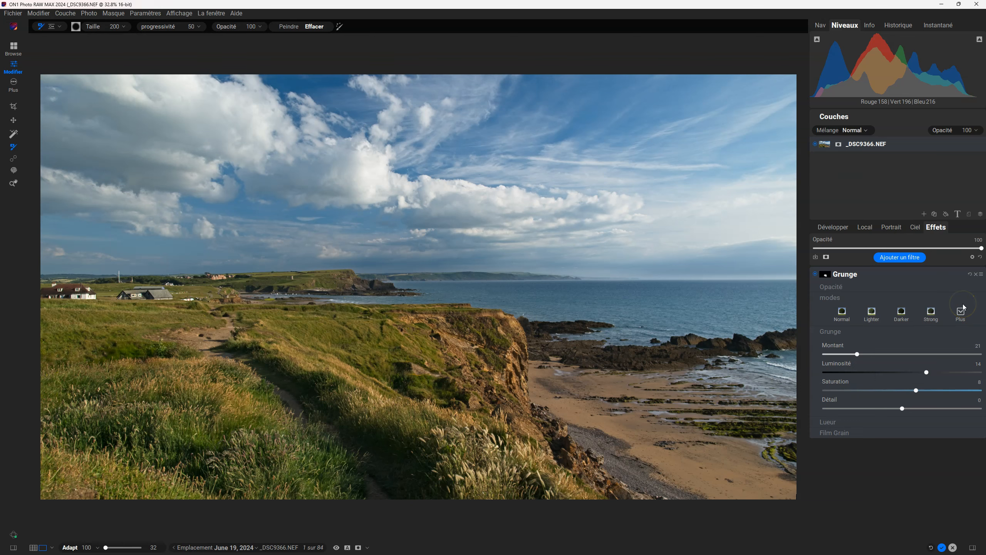
click(976, 275)
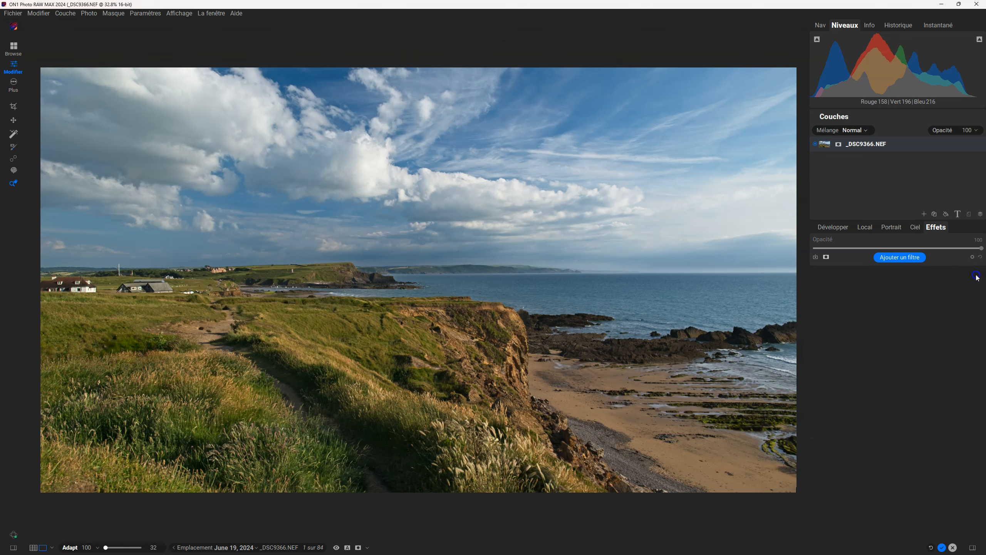
Step: Check the local and effects settings, add a new local adjustment and delete it again
click(864, 227)
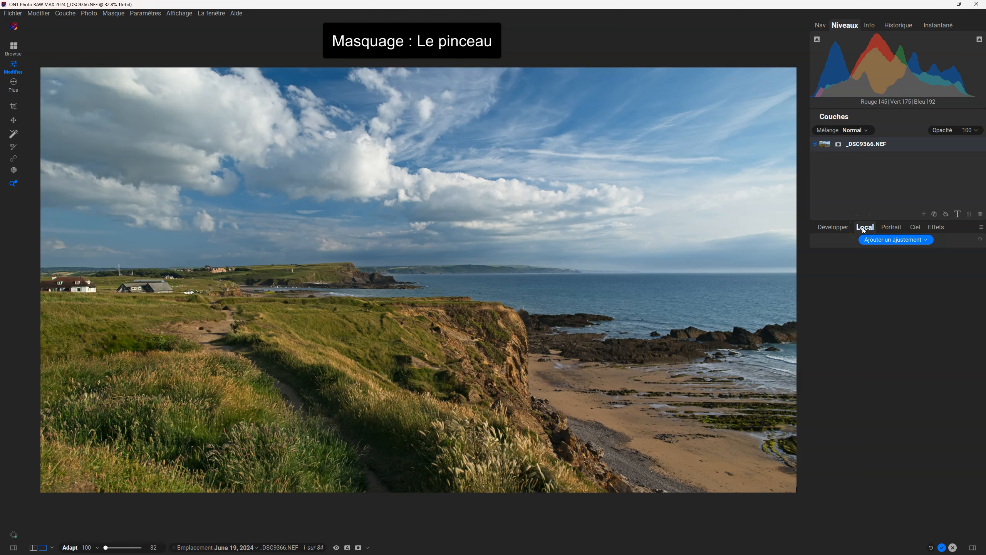
click(945, 229)
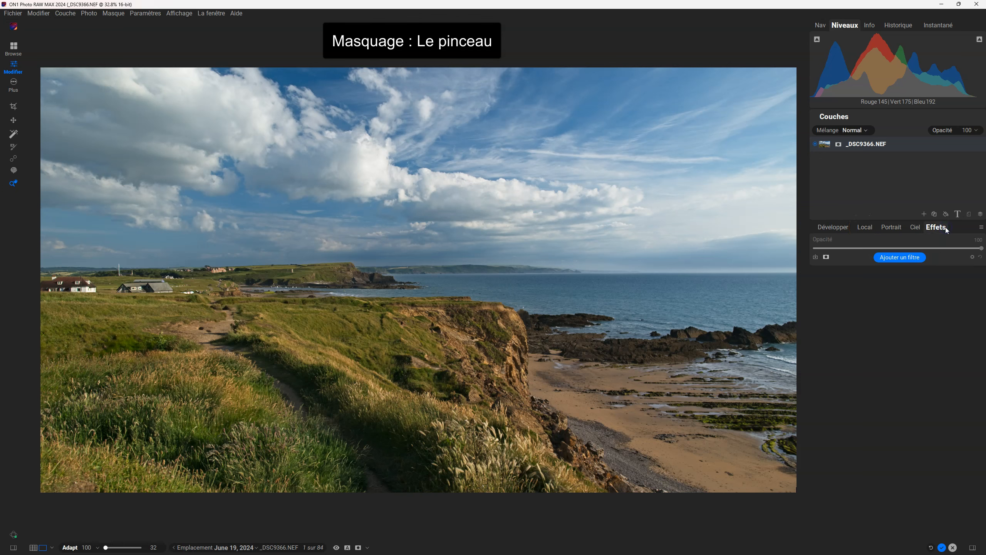
click(866, 228)
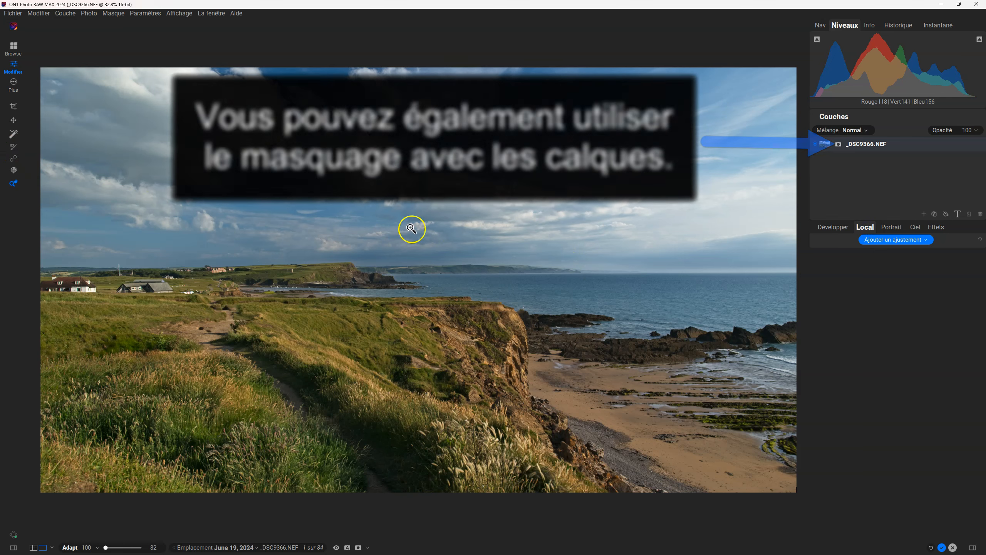
click(901, 240)
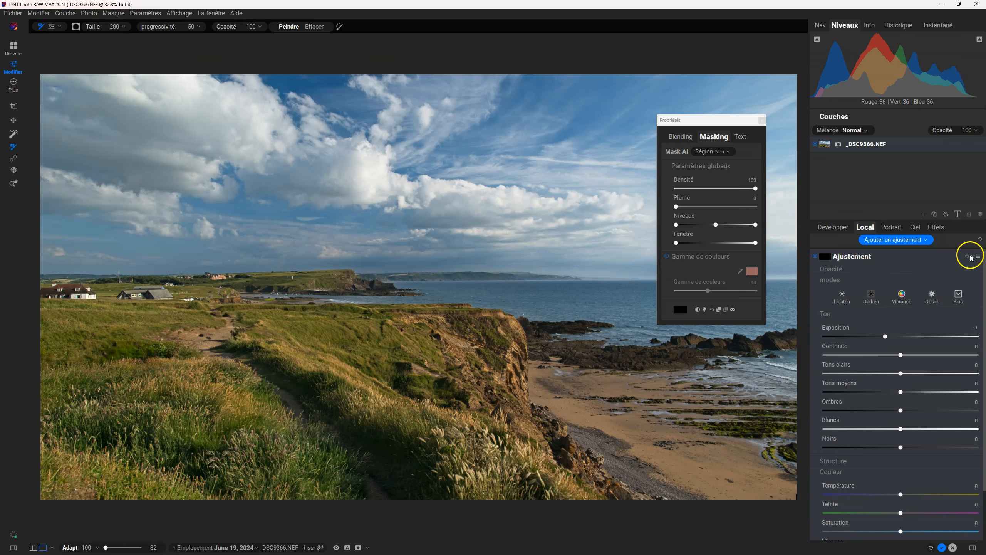
click(971, 257)
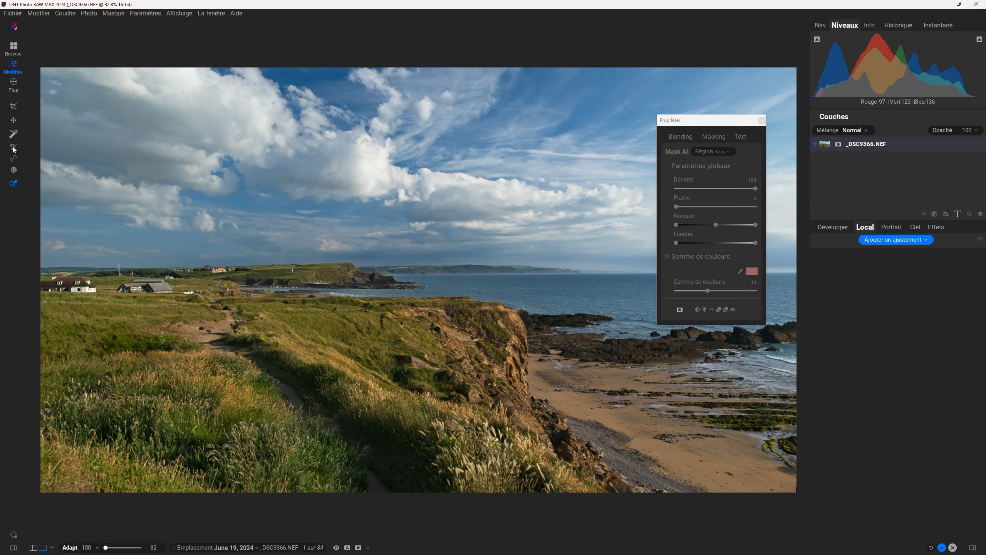
Step: Add a white mask to the _DSC9366.NEF layer
click(839, 145)
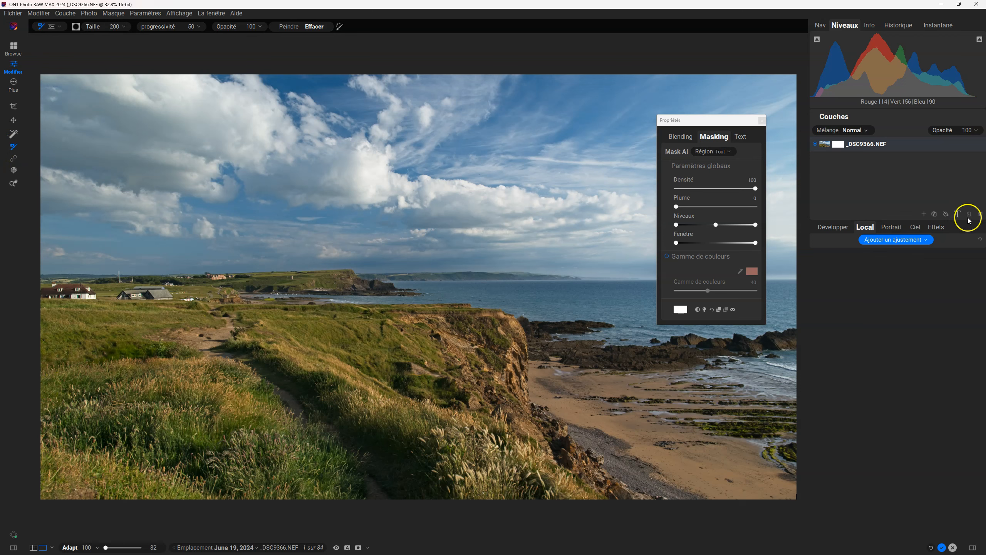
Step: Add a Look HDR effects filter to the photo and compare the image with the filter switched off and on
click(936, 228)
click(914, 258)
click(901, 260)
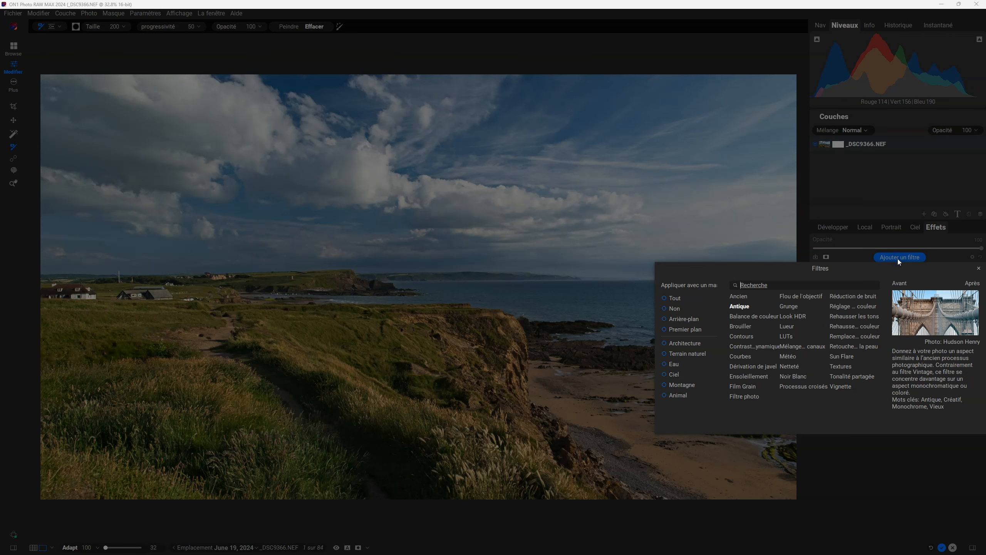
click(791, 316)
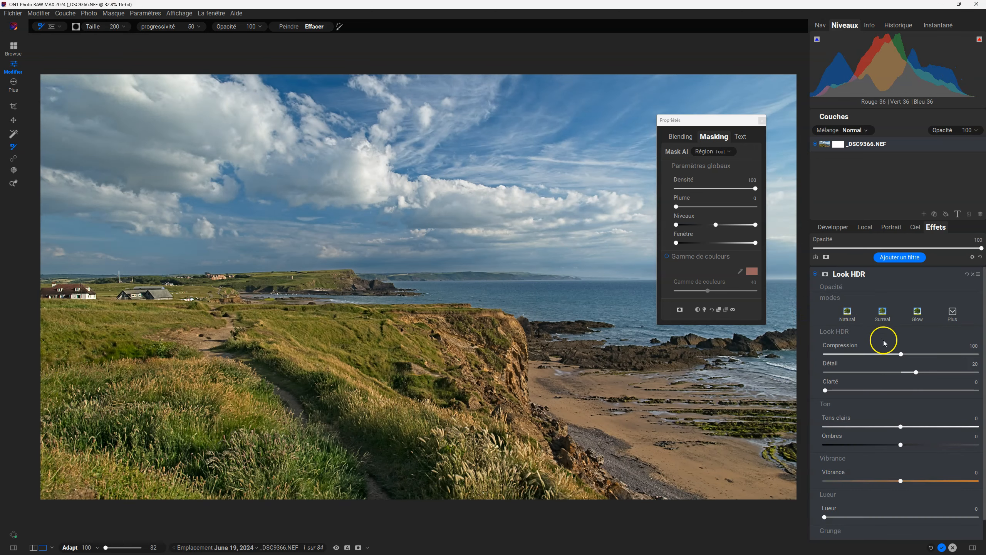
click(816, 275)
click(816, 274)
click(817, 274)
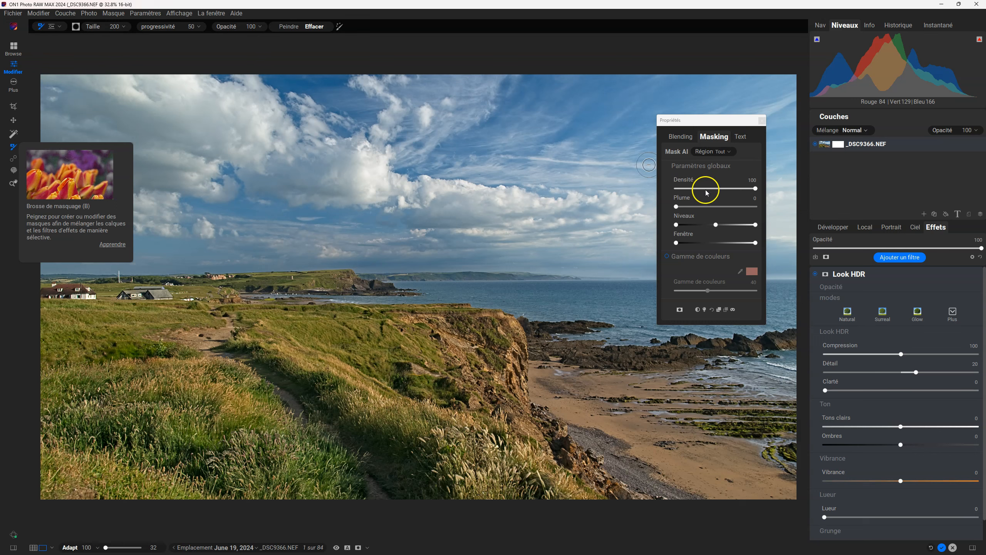
Step: Turn on automatic hiding of the masking tool options bar, reveal the bar, and restore its permanent display
click(732, 120)
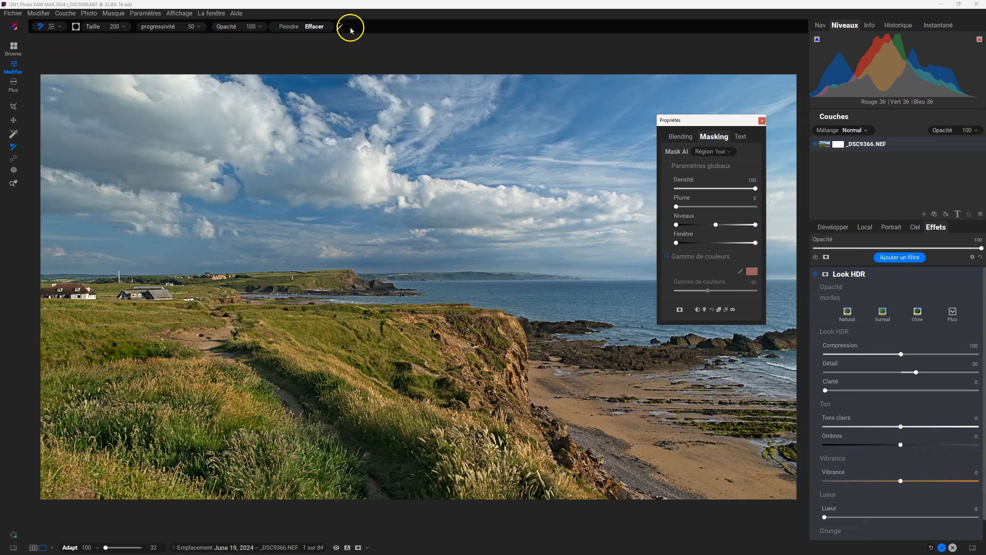
click(179, 14)
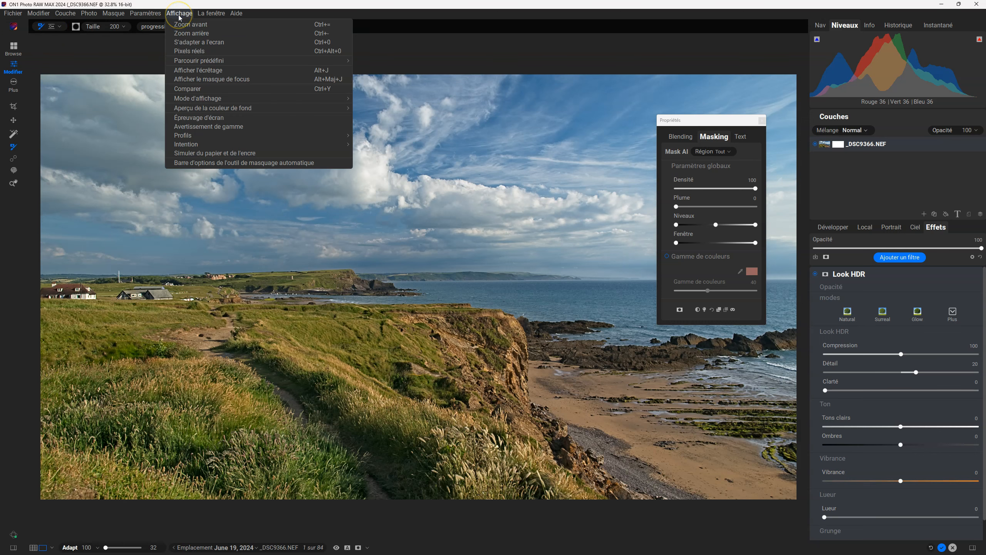
click(196, 162)
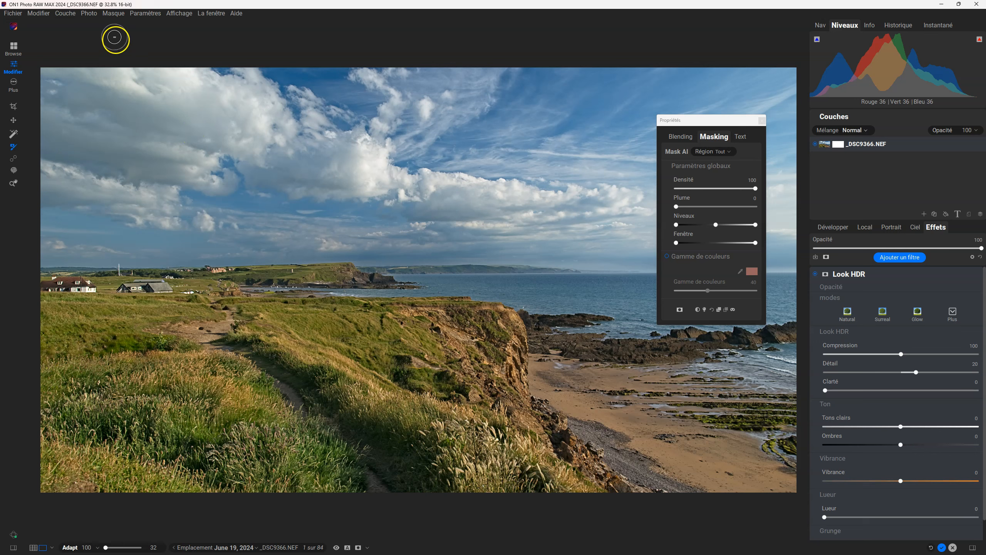
mouse_move(110, 25)
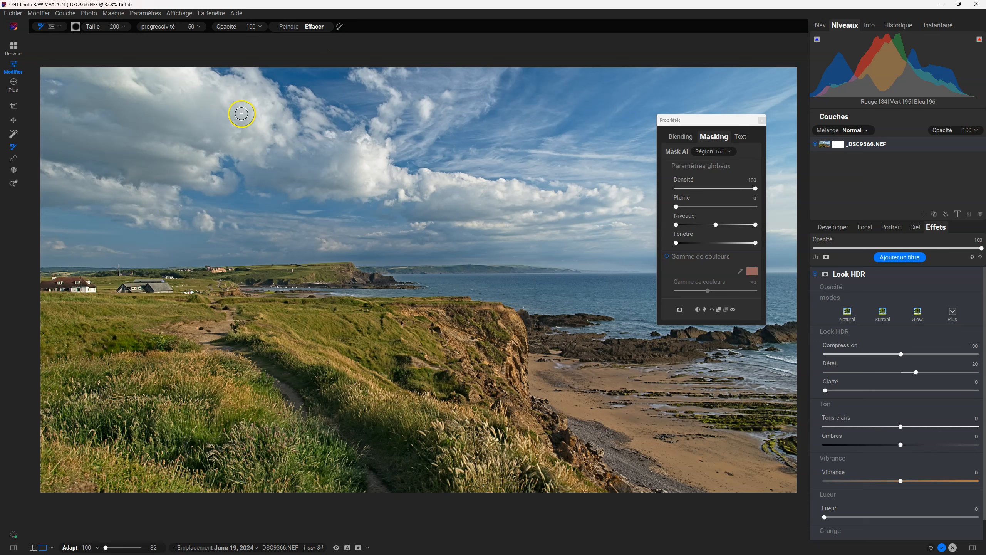
click(185, 13)
click(211, 164)
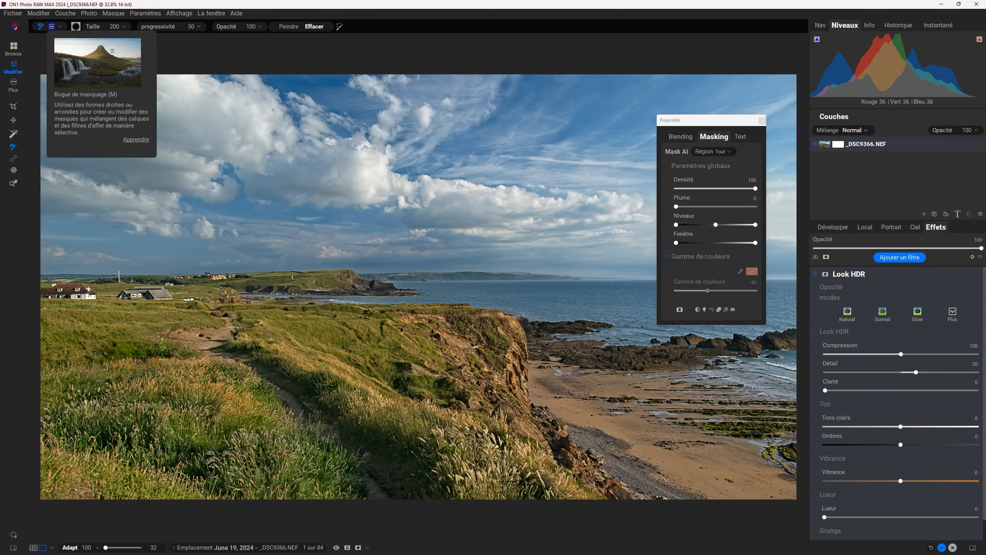
Step: Examine all sections of the masking brush options, including modes, properties, shape, perfect brush, manual spacing and pressure
click(132, 48)
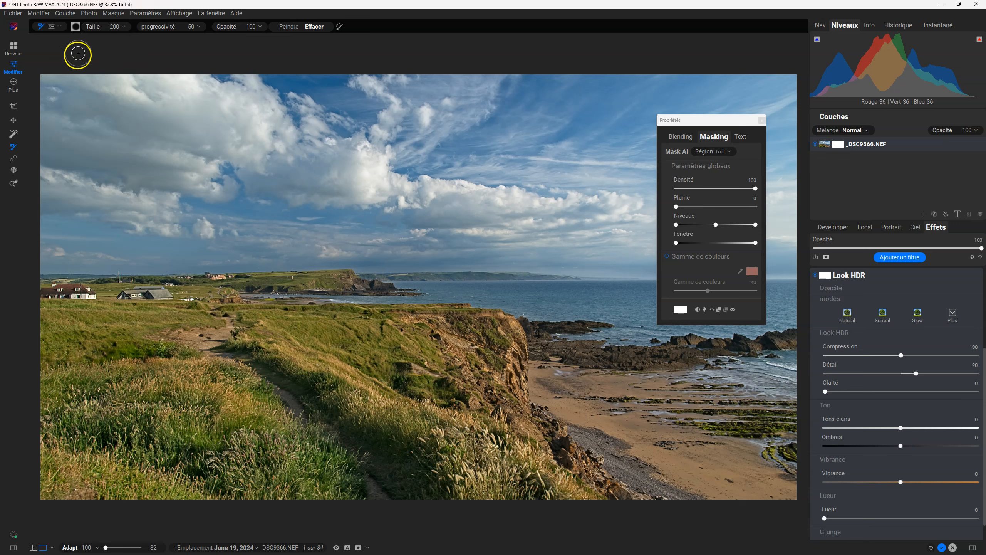
click(76, 26)
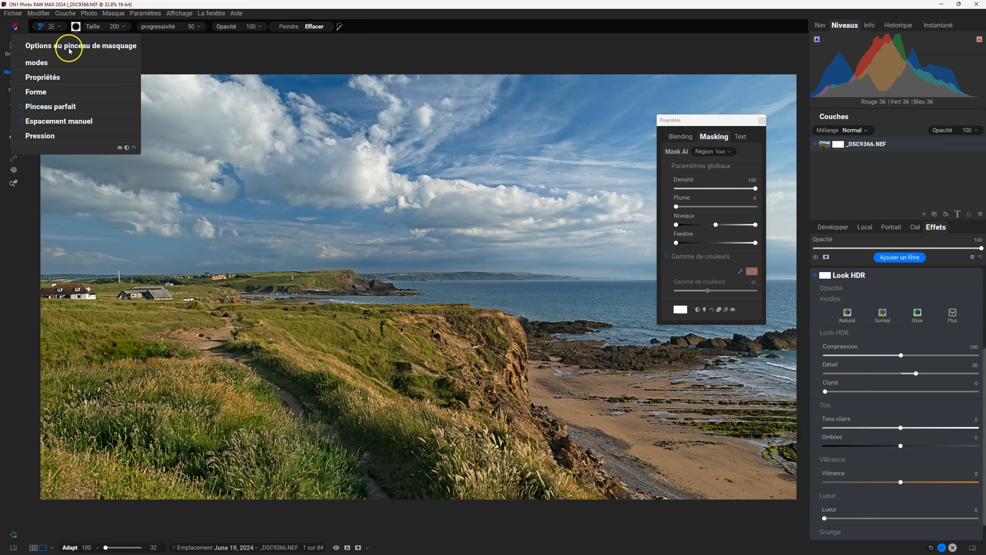
click(36, 62)
click(53, 90)
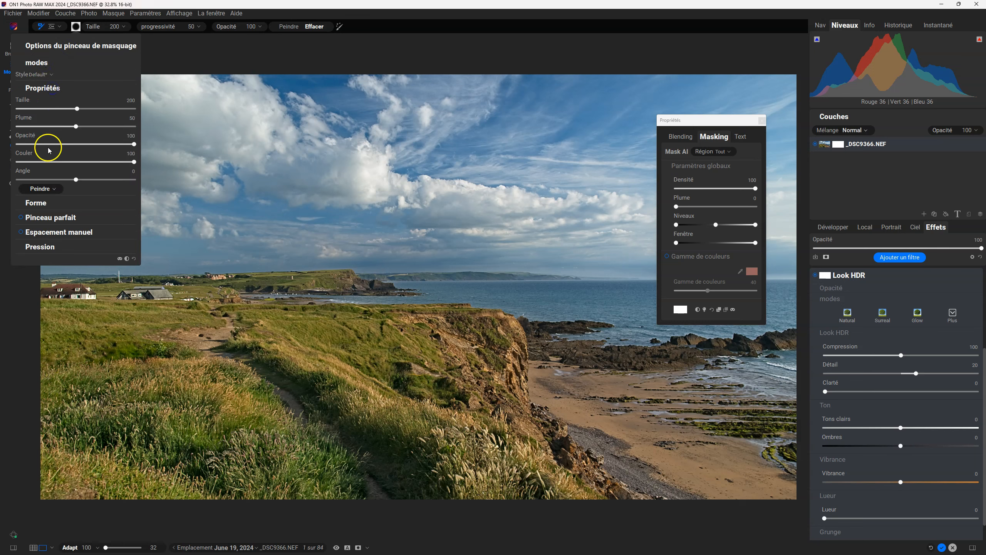
click(40, 206)
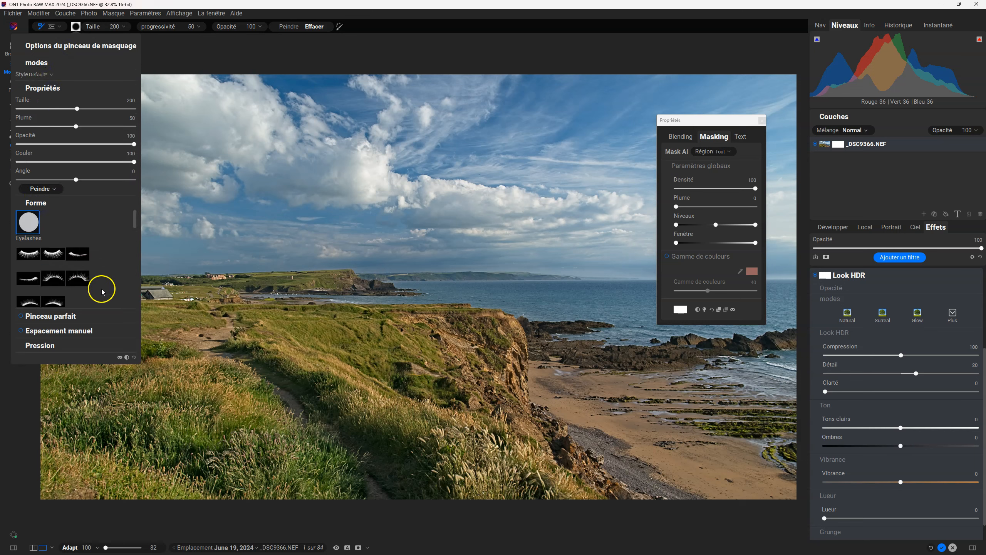
click(58, 321)
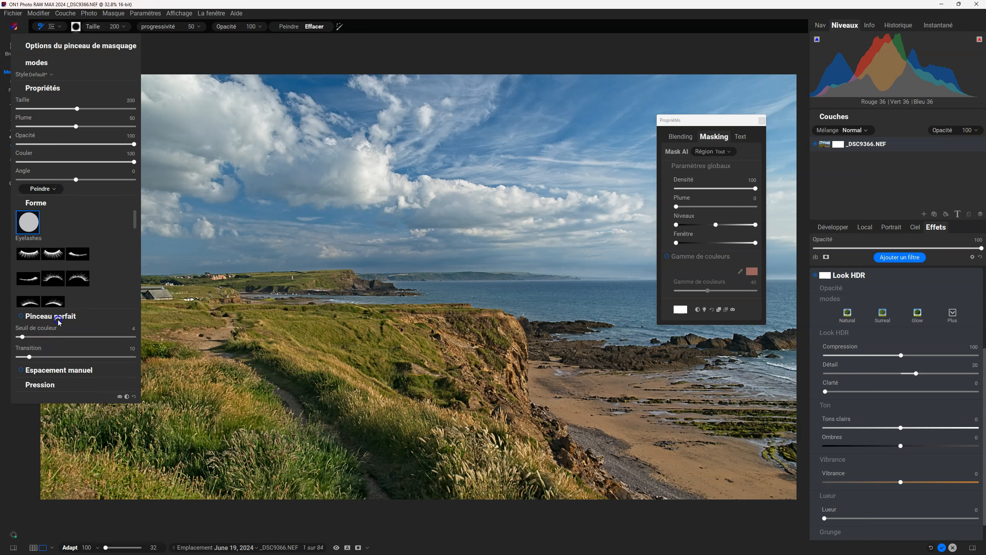
click(86, 369)
click(40, 404)
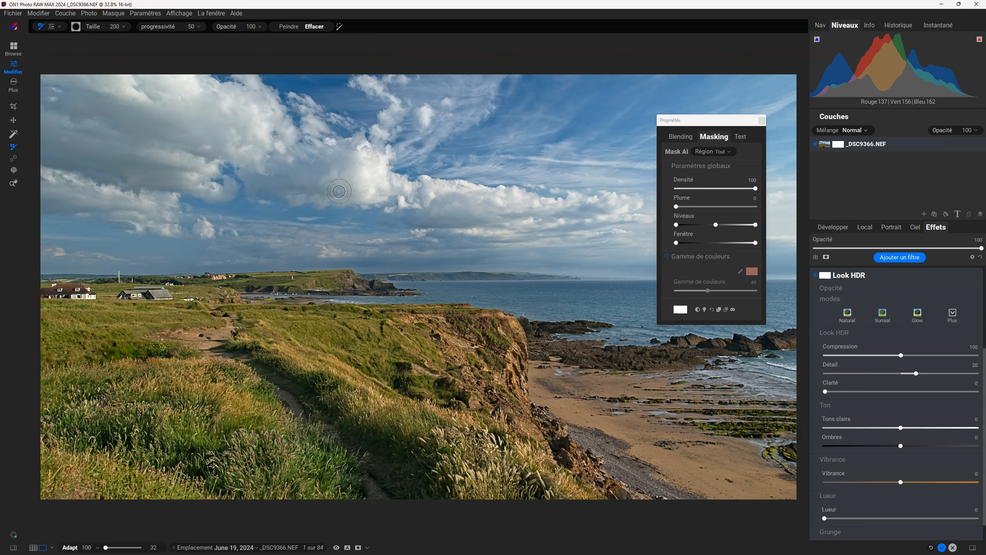
Step: Adjust the masking brush to size 1200, progressivité 35 and opacity 90
key(bracketleft)
key(bracketleft)
key(bracketleft)
key(bracketright)
key(bracketright)
key(bracketright)
key(bracketright)
key(bracketright)
key(bracketright)
key(bracketright)
key(bracketleft)
key(bracketleft)
key(bracketleft)
key(bracketleft)
key(bracketleft)
key(bracketleft)
key(bracketleft)
key(bracketright)
key(bracketright)
key(bracketright)
key(bracketright)
key(bracketright)
key(bracketright)
key(bracketright)
key(bracketright)
key(bracketright)
key(bracketright)
key(bracketright)
key(bracketright)
key(bracketright)
key(bracketright)
key(bracketright)
key(bracketright)
key(bracketright)
key(bracketright)
key(bracketright)
key(bracketleft)
key(bracketleft)
key(bracketleft)
key(shift+bracketleft)
key(ctrl+bracketleft)
scroll(339, 191, down, 3)
scroll(339, 191, up, 5)
scroll(339, 192, down, 5)
scroll(339, 192, up, 5)
scroll(339, 191, up, 1)
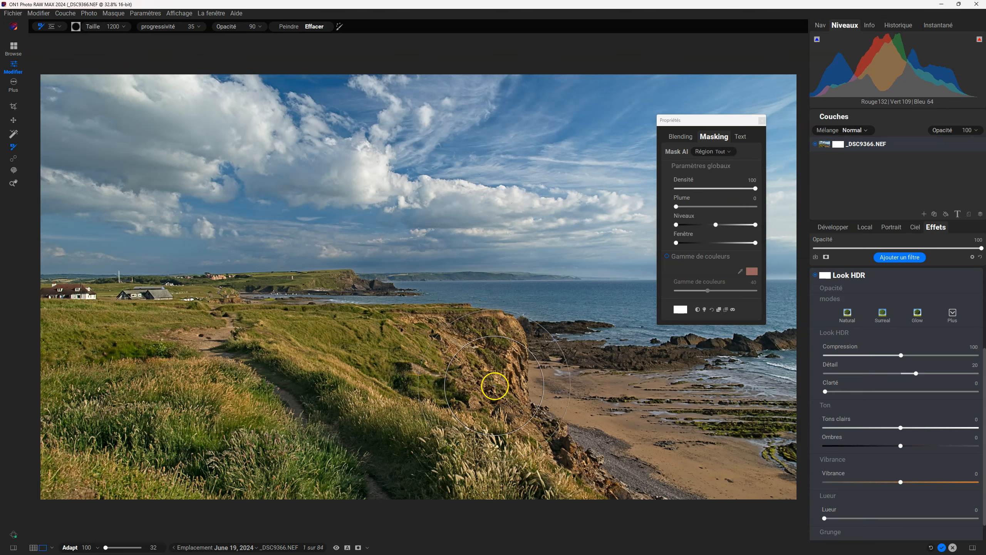
Step: Erase the Look HDR effect over the grassy cliff and its edge with the masking brush, and display the resulting mask
mouse_move(409, 346)
mouse_down()
mouse_move(506, 380)
mouse_move(546, 380)
mouse_move(318, 330)
mouse_move(457, 372)
mouse_move(517, 377)
mouse_move(337, 322)
mouse_move(430, 372)
mouse_move(587, 411)
mouse_up()
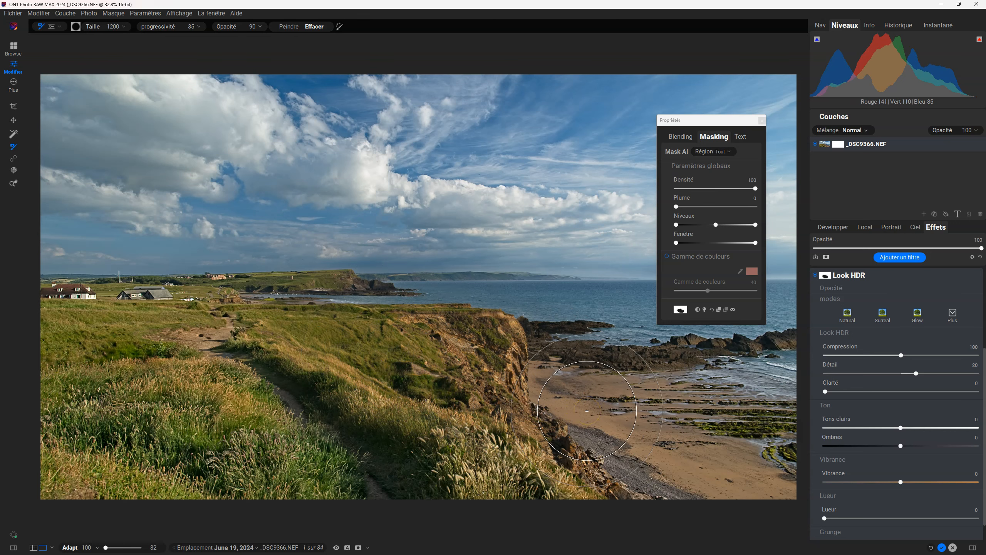
drag(388, 335, 498, 390)
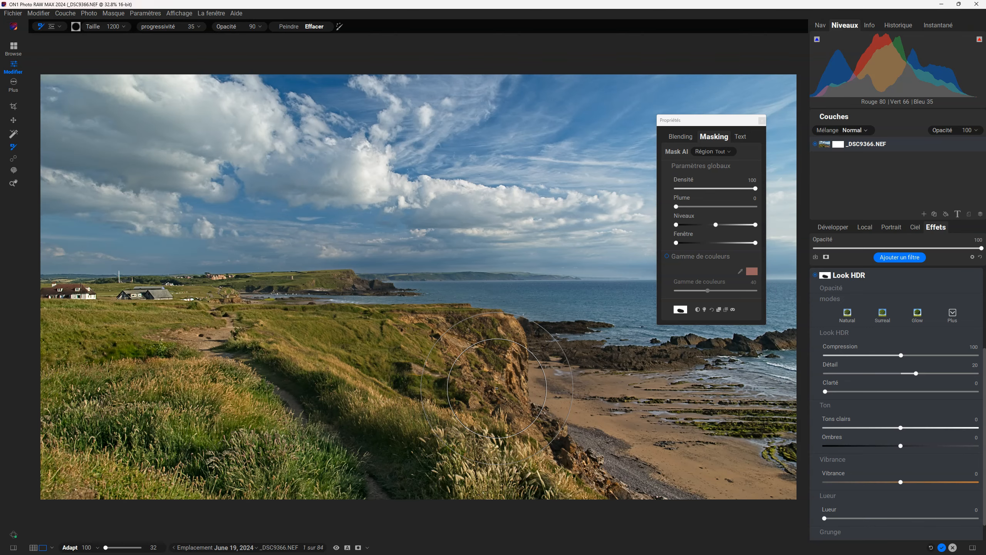
key(ctrl+m)
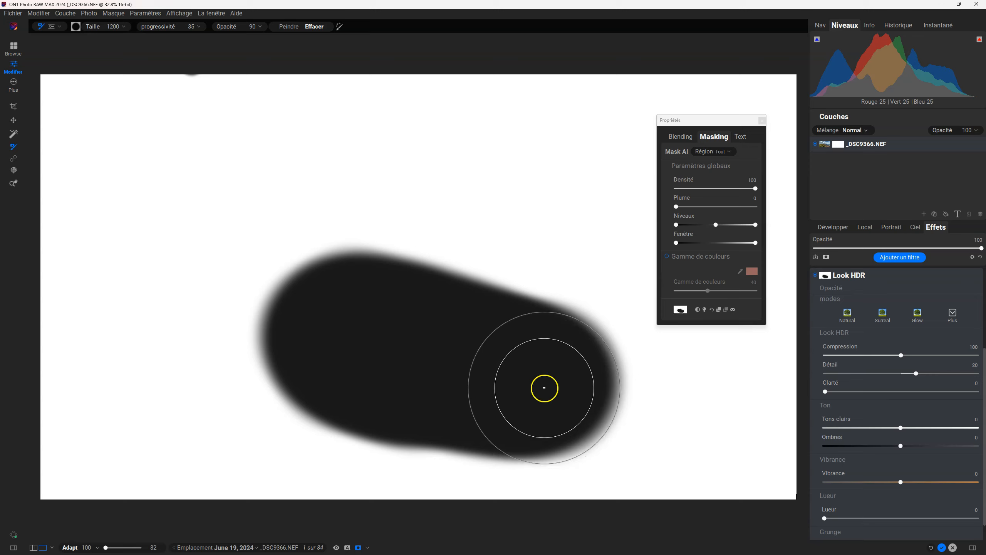
Step: Dock the floating Propriétés window using the Nid option
click(713, 120)
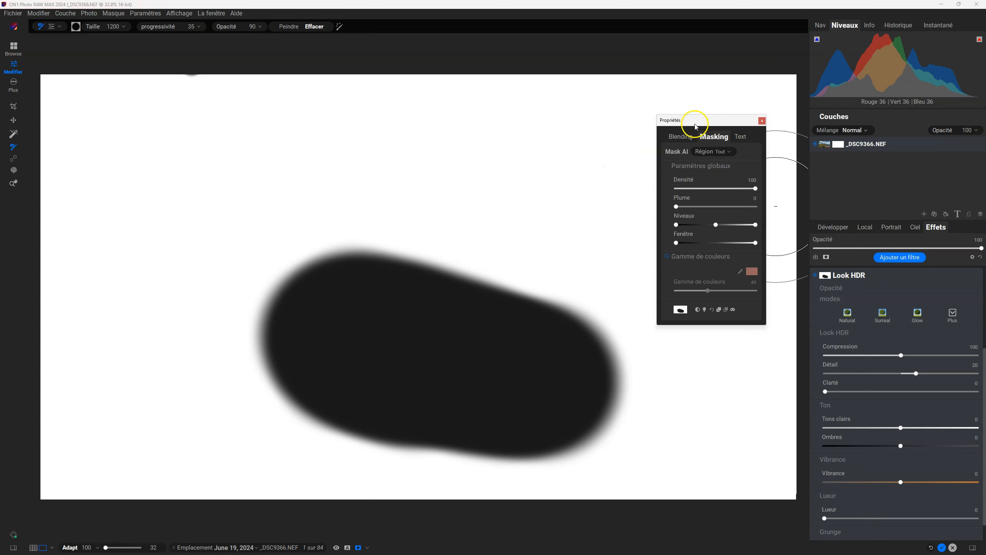
click(206, 13)
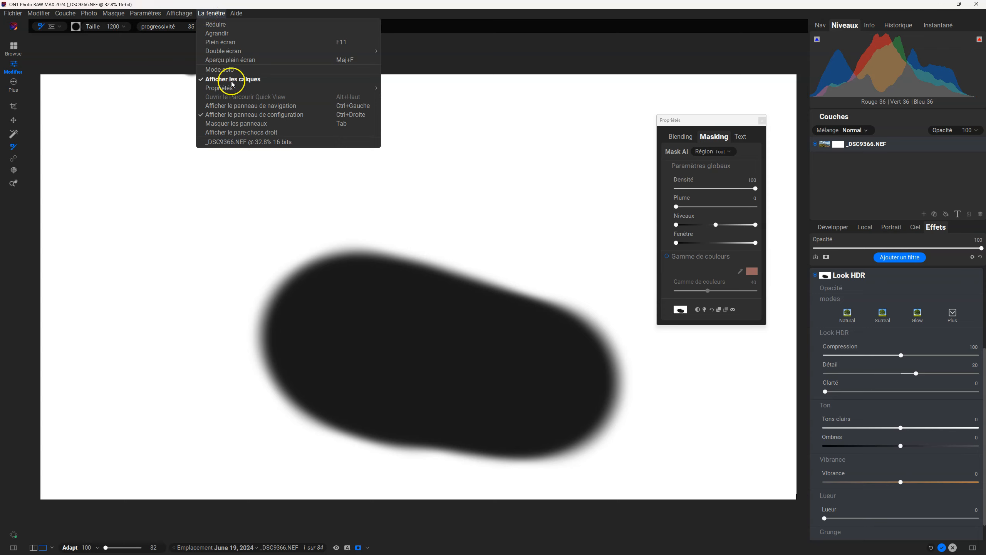
mouse_move(233, 89)
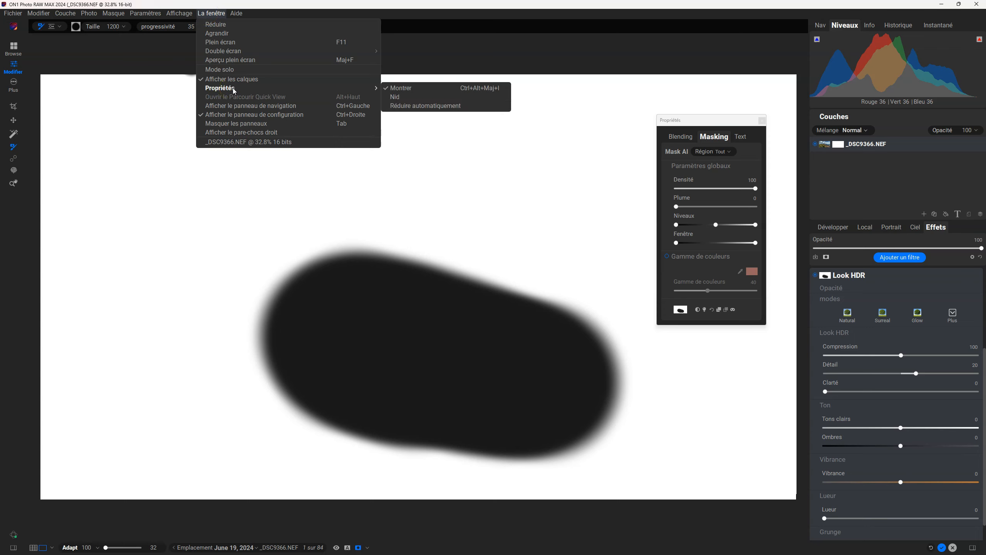
click(416, 90)
click(409, 98)
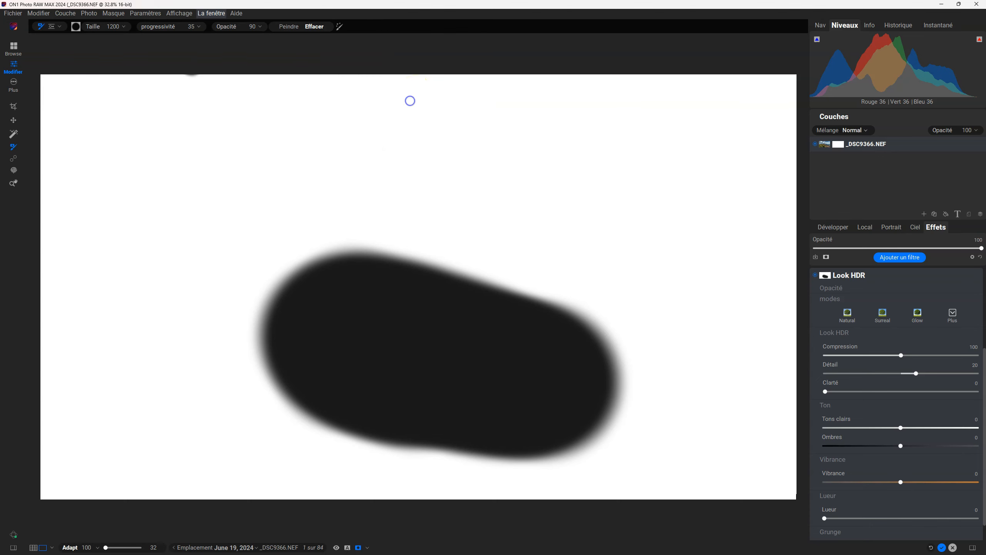
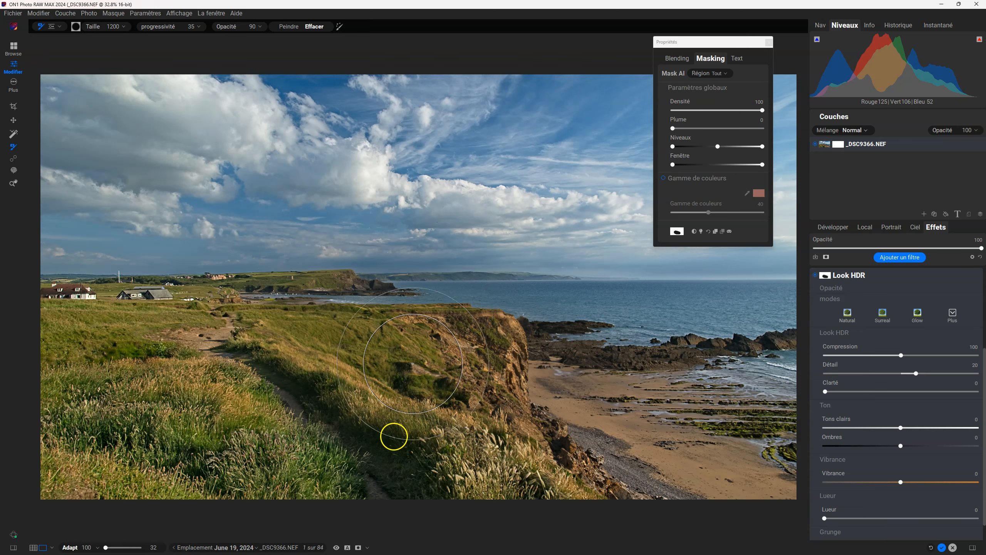
Step: Switch between the Look HDR mask view and the photo to inspect the painted mask
click(354, 549)
click(355, 548)
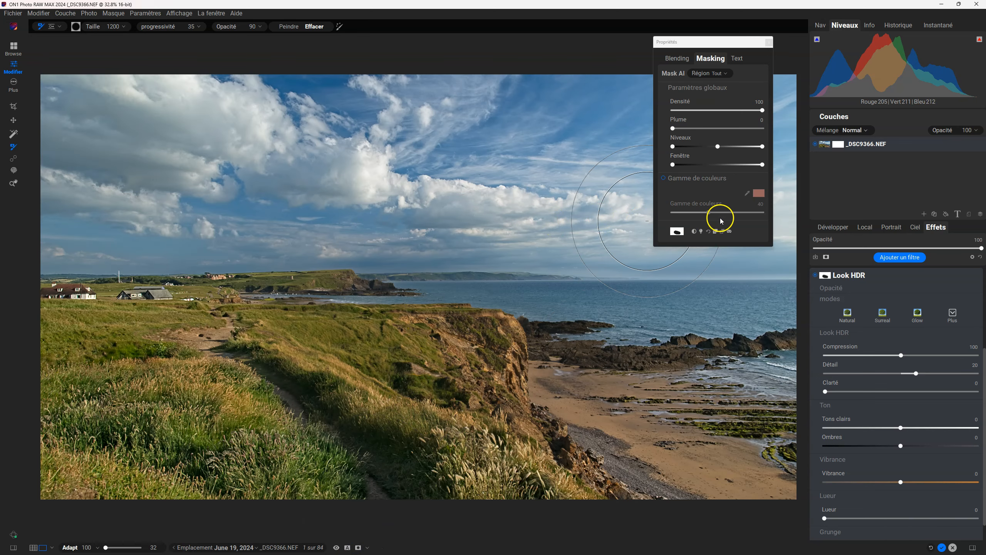
click(730, 232)
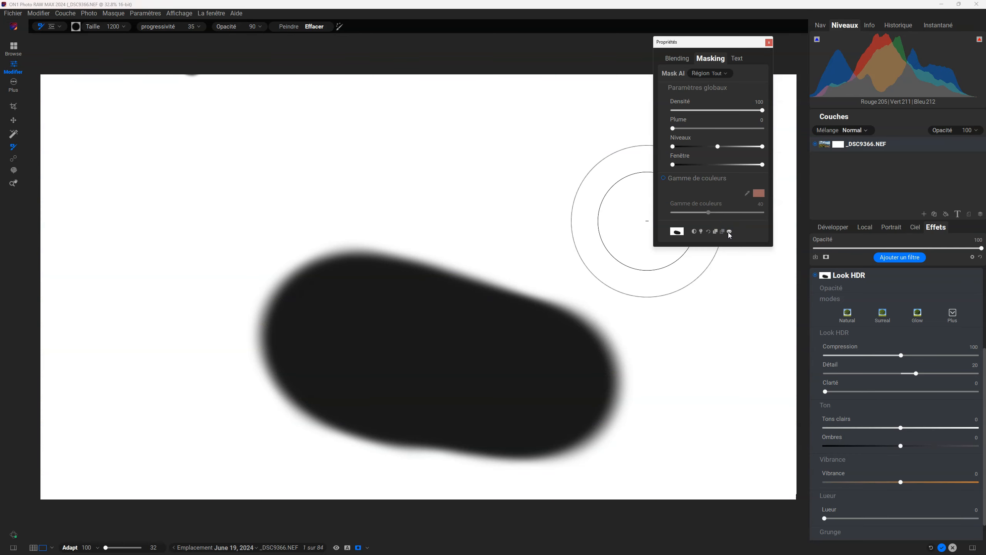
click(730, 232)
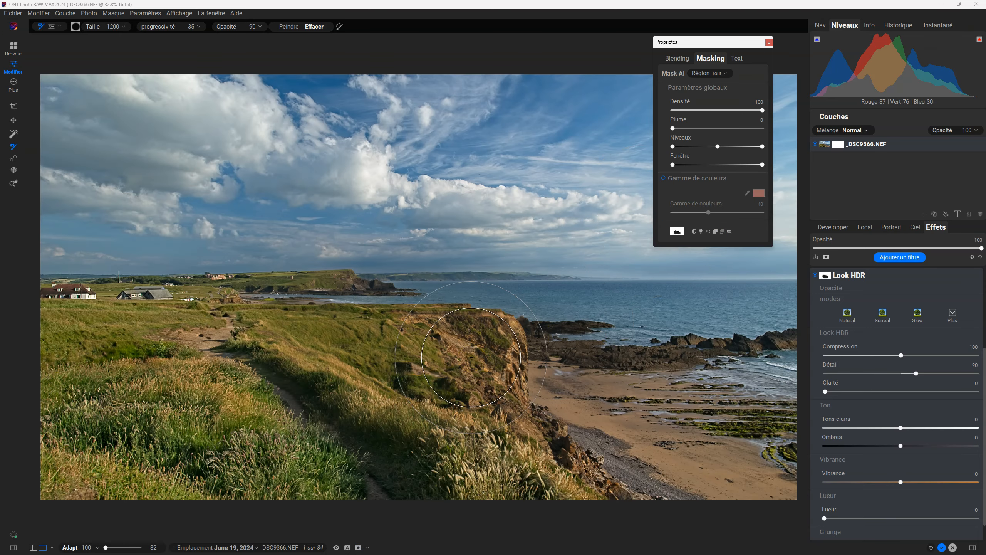
Step: Invert the Look HDR mask back and forth to compare, leaving the effect limited to the brushed cliff area
click(694, 231)
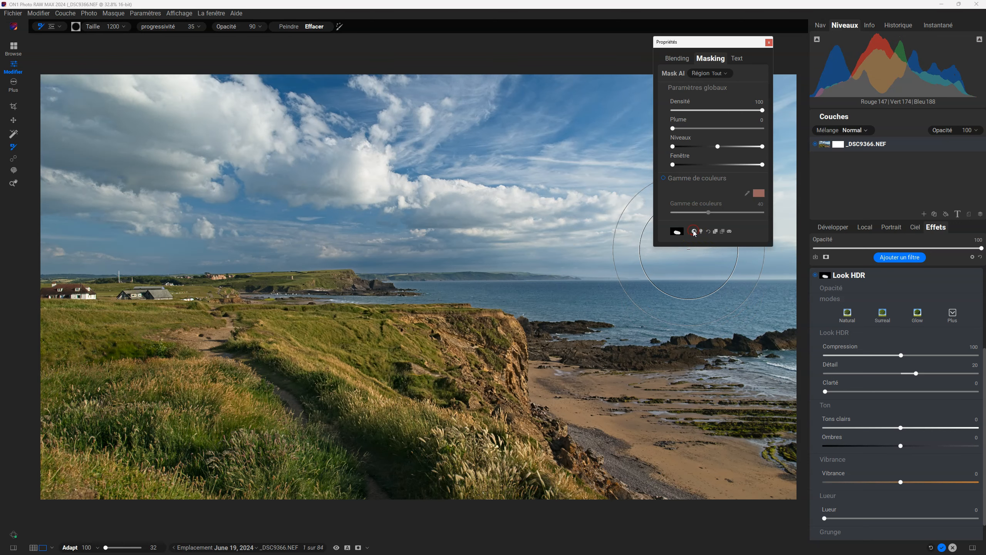
click(694, 231)
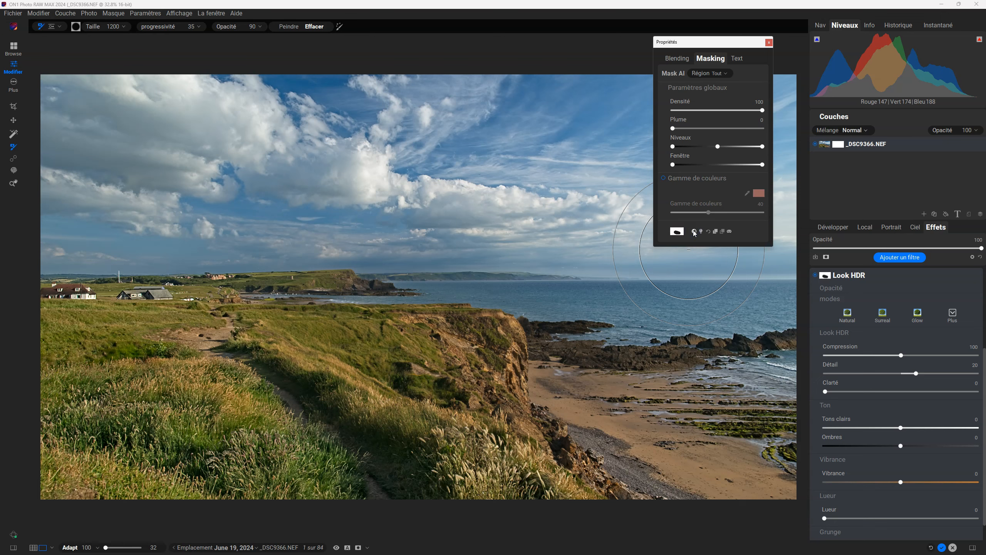
click(694, 231)
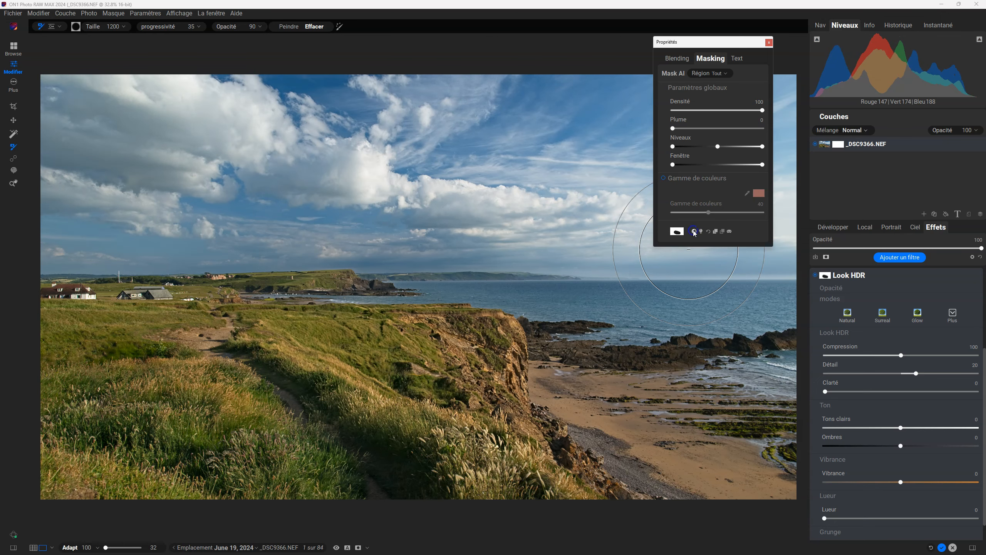
click(694, 232)
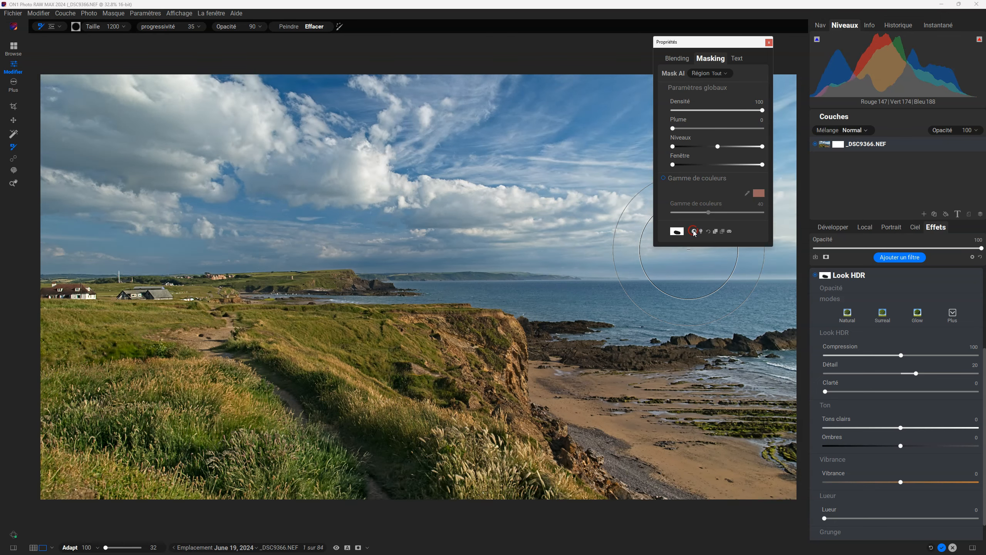
click(694, 232)
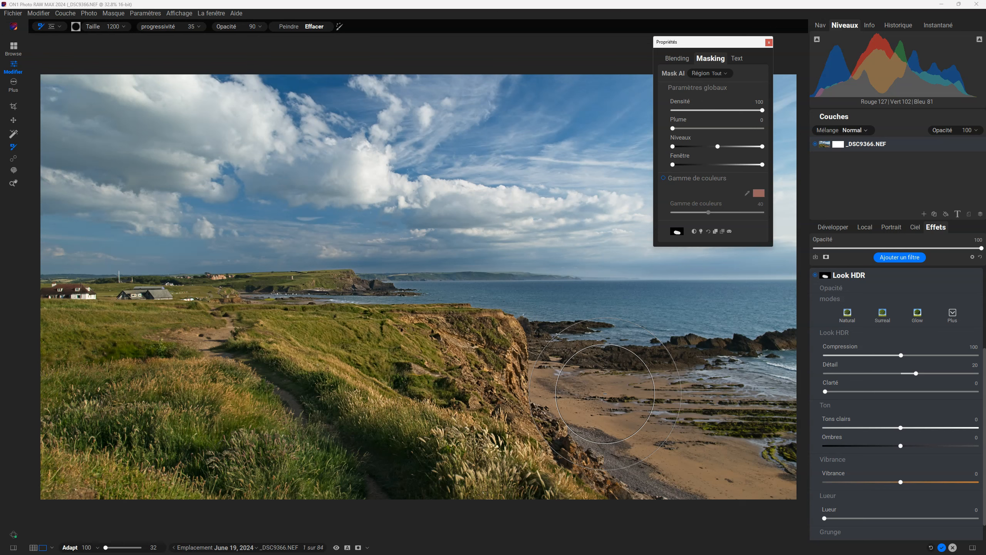
key(ctrl+i)
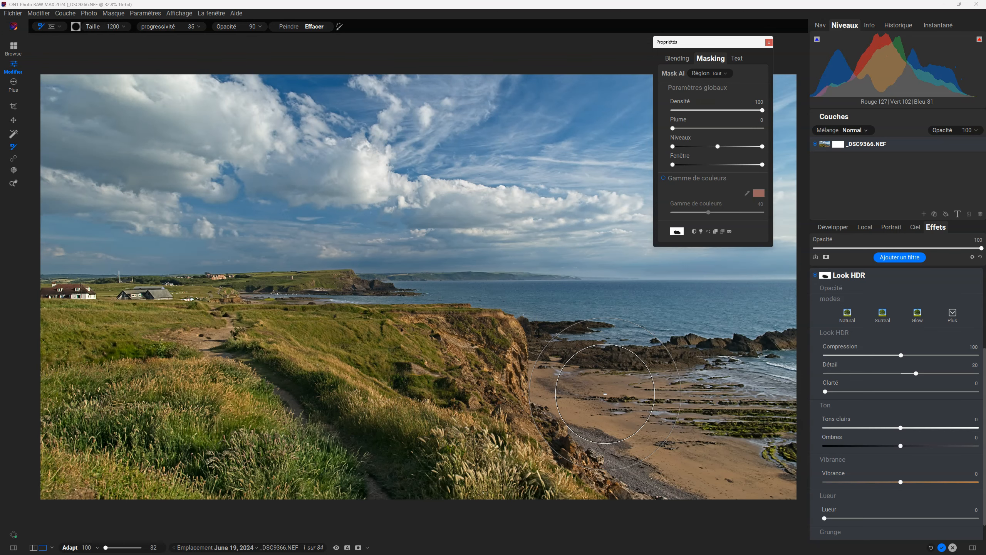
key(ctrl+i)
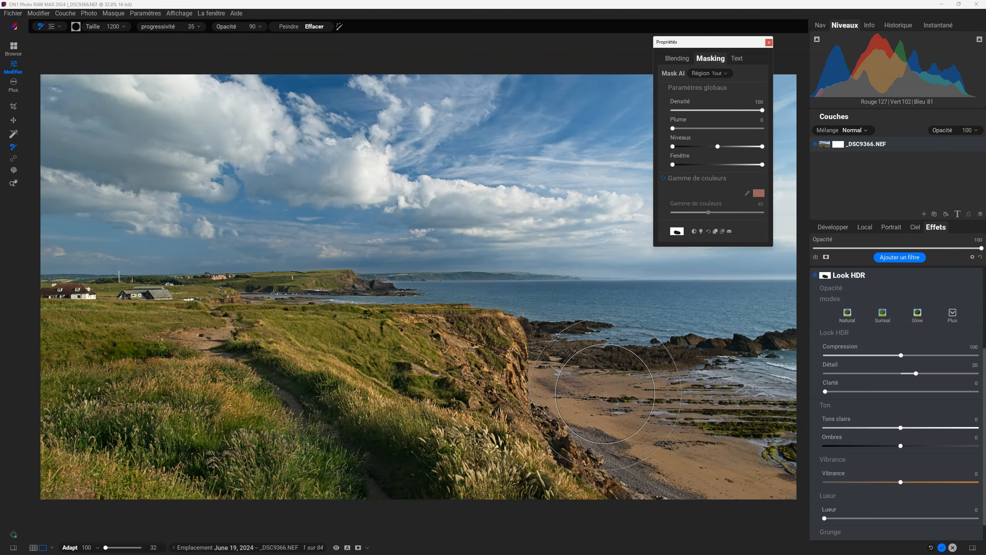
key(ctrl+i)
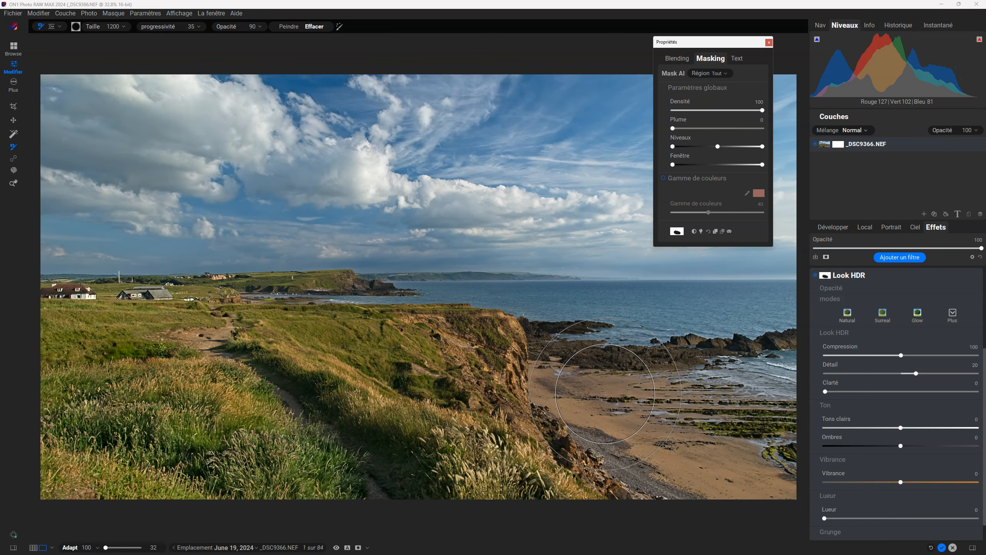
key(ctrl+i)
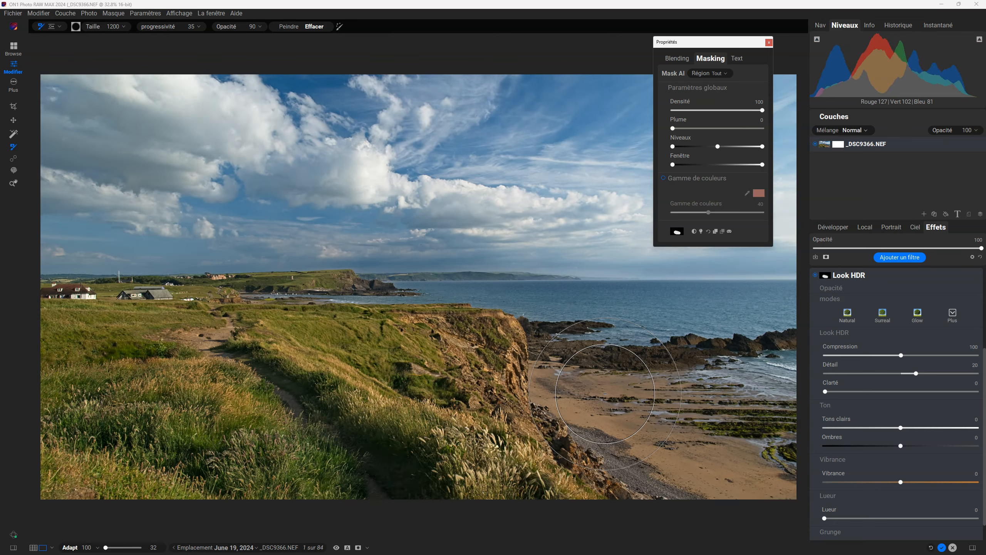
Step: Invert the Look HDR mask and invert it back again
right_click(826, 278)
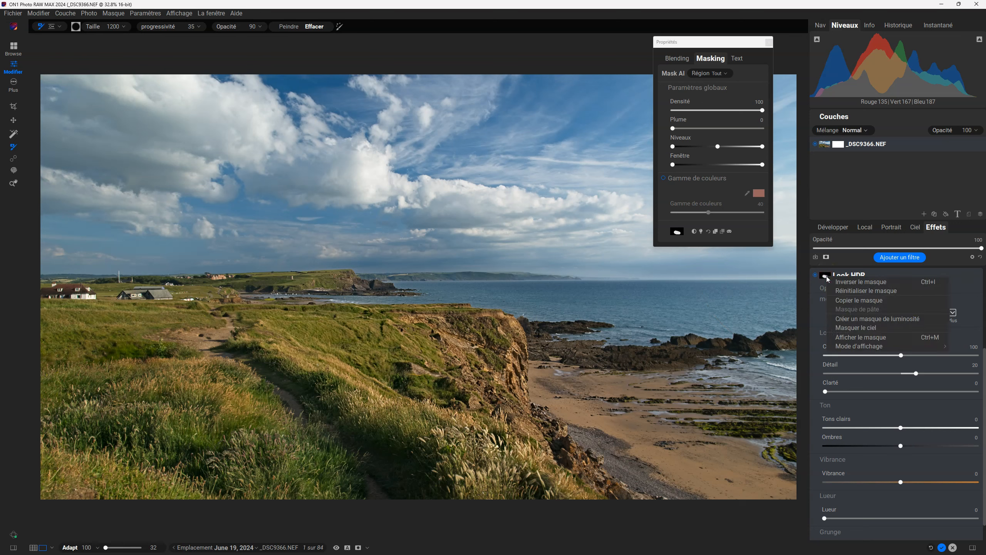
click(852, 282)
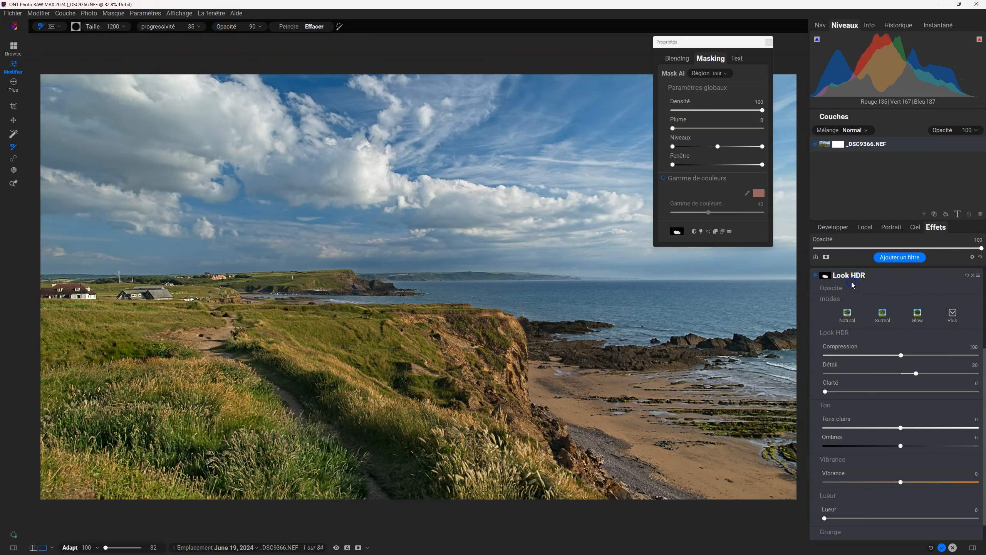
right_click(827, 277)
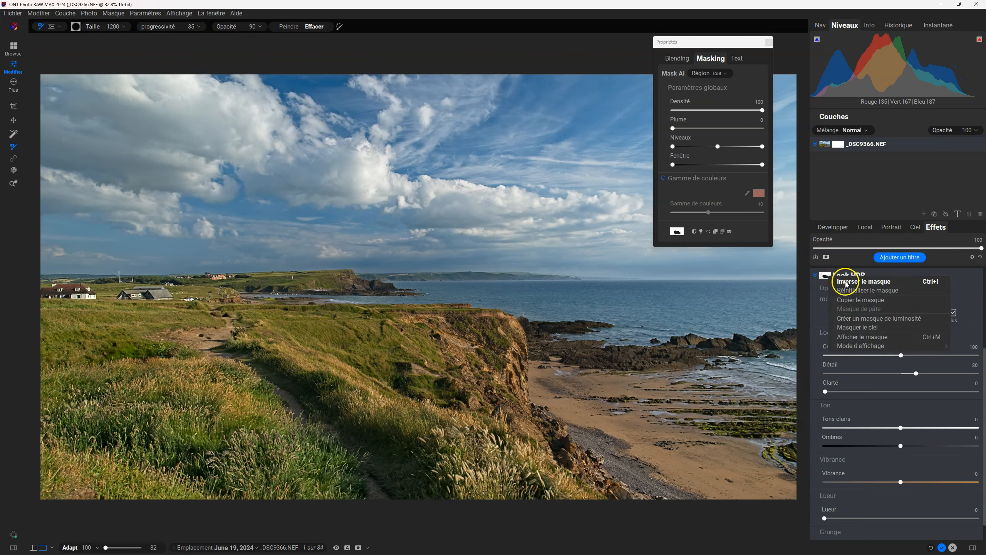
click(847, 282)
Step: Show the Look HDR mask in black and white with Afficher le masque, and return to the photo
right_click(829, 278)
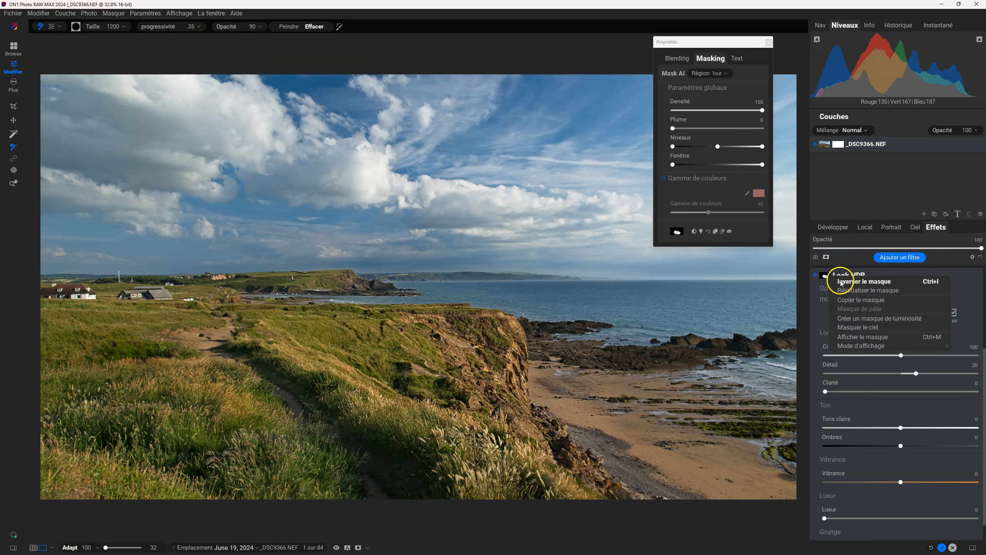
click(859, 338)
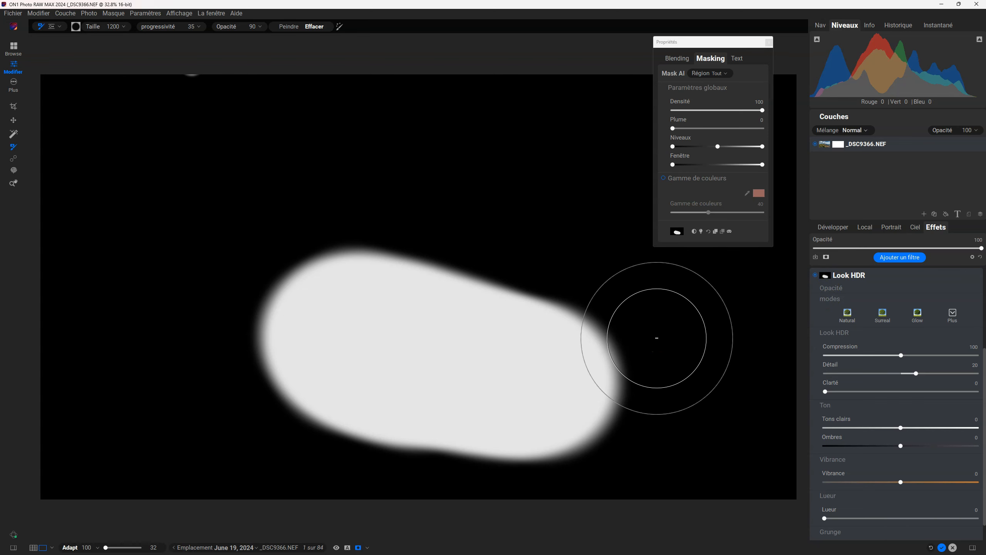
key(o)
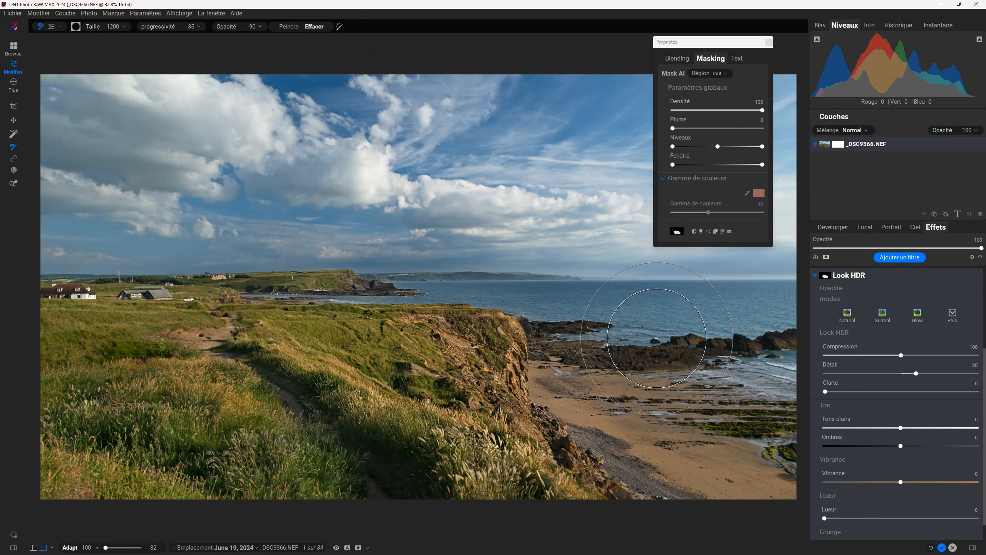
Step: Expand the Opacité section of the Look HDR filter
click(835, 294)
click(838, 286)
click(829, 288)
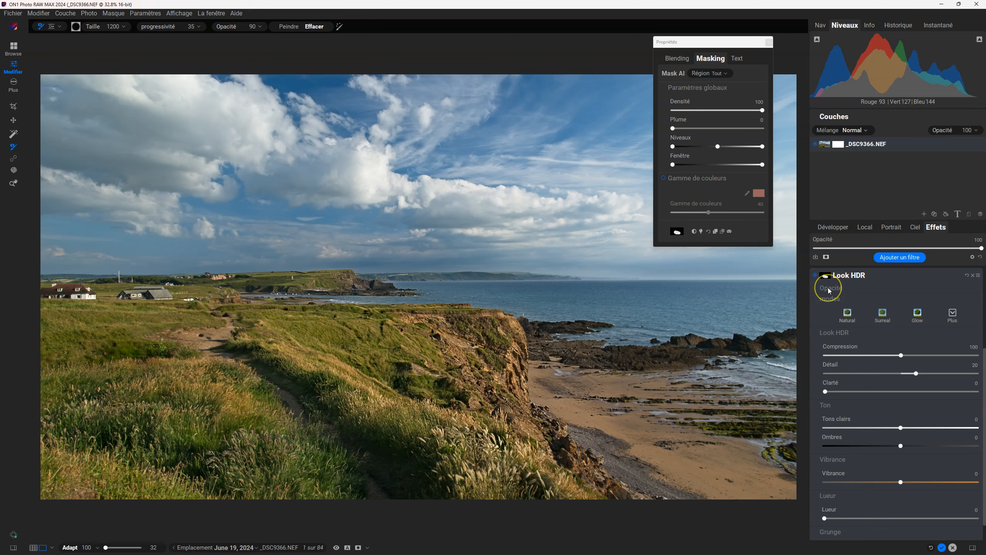
click(829, 288)
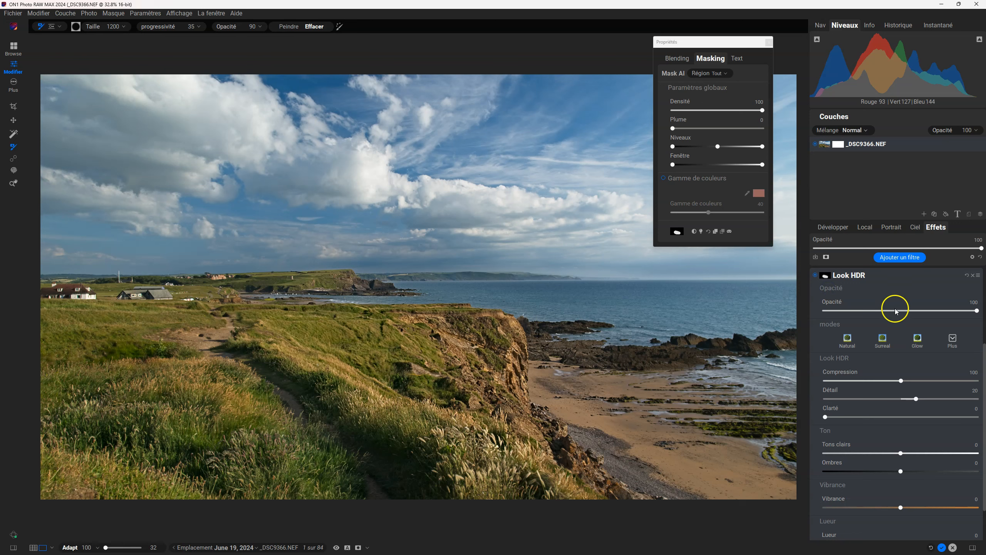
Step: Lower the Look HDR filter's opacity to 45 and return it to 100
mouse_move(977, 311)
mouse_down()
mouse_move(809, 315)
mouse_move(979, 307)
mouse_up()
drag(978, 312, 894, 313)
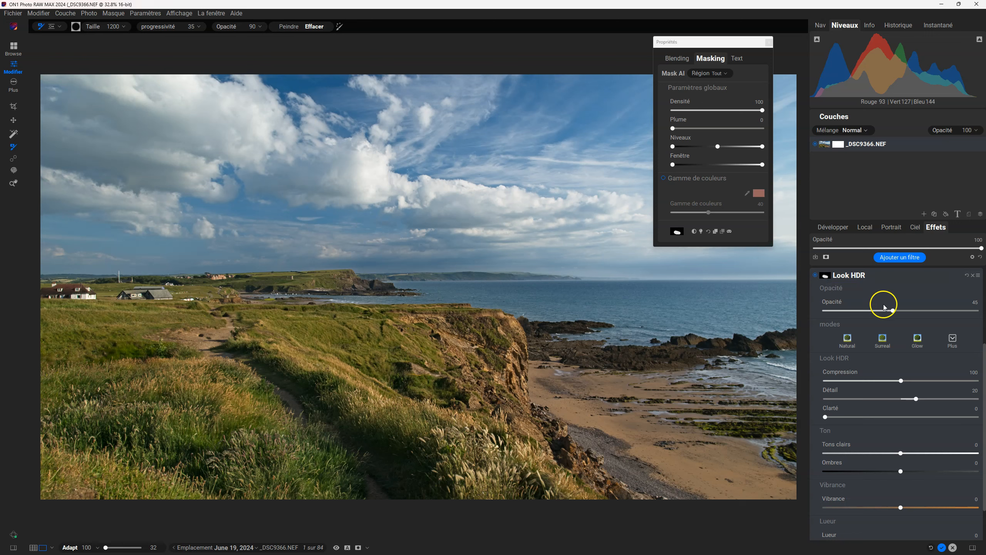
drag(894, 311, 981, 310)
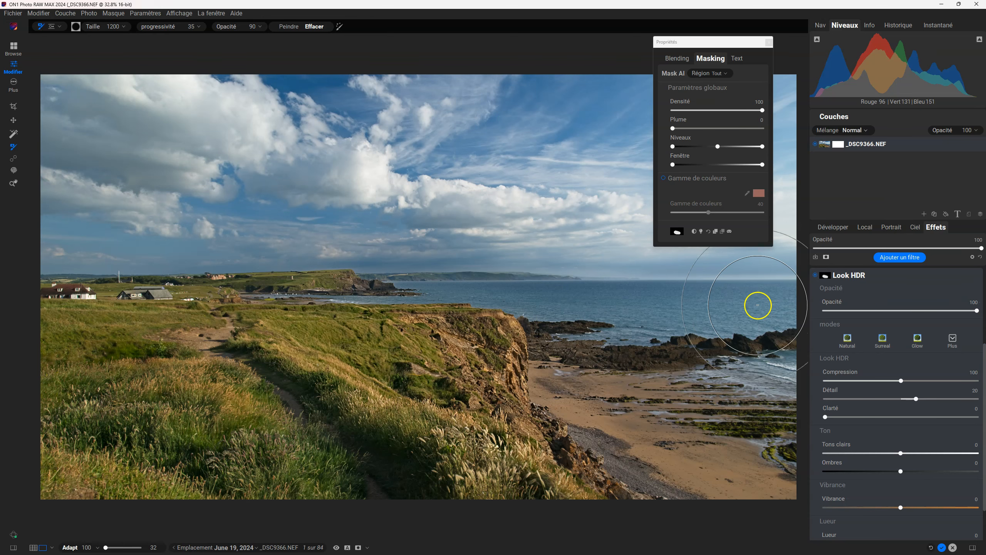
Step: Display the Look HDR mask, reduce the masking brush size to 600, and return to the photo view
key(ctrl+m)
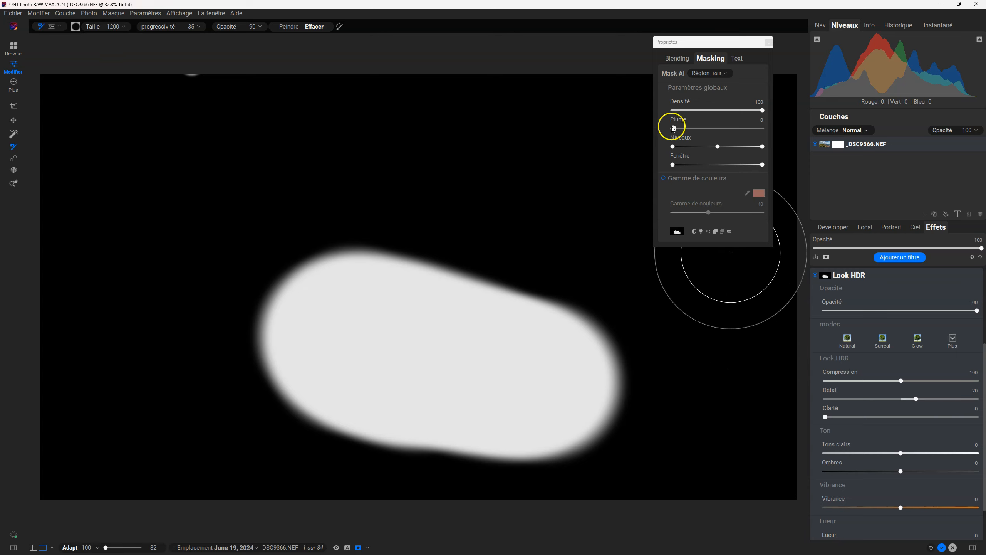
drag(673, 129, 577, 136)
scroll(468, 173, down, 5)
drag(198, 95, 199, 78)
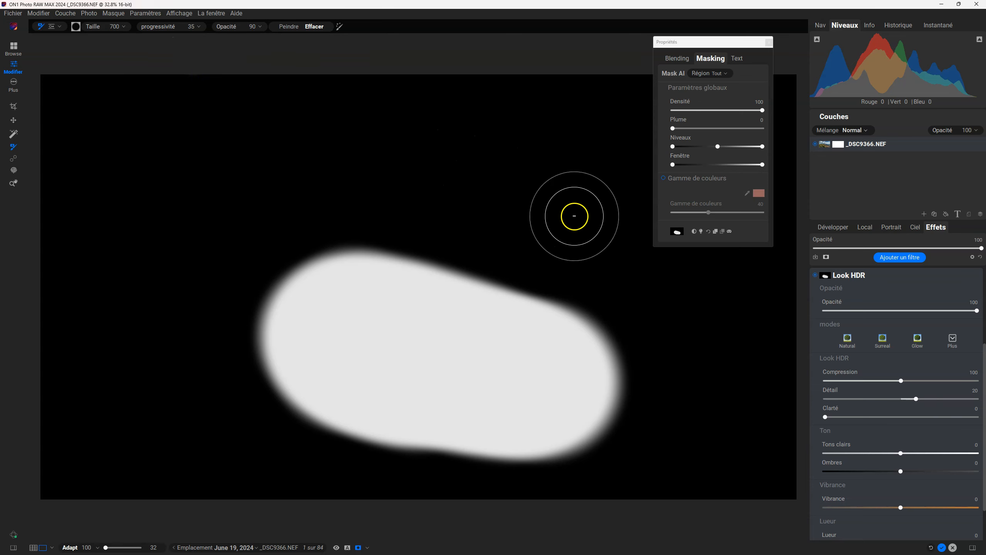
key(bracketleft)
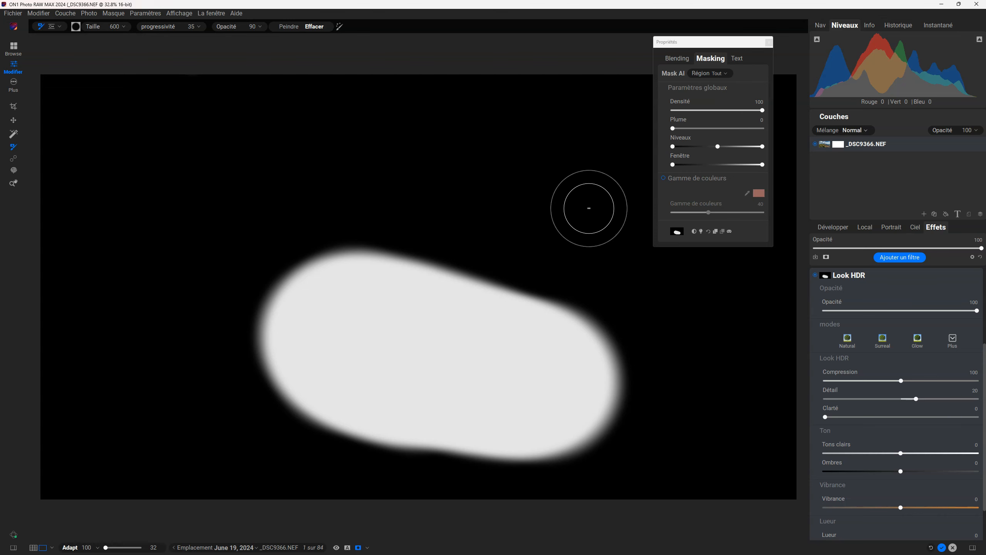
key(ctrl+m)
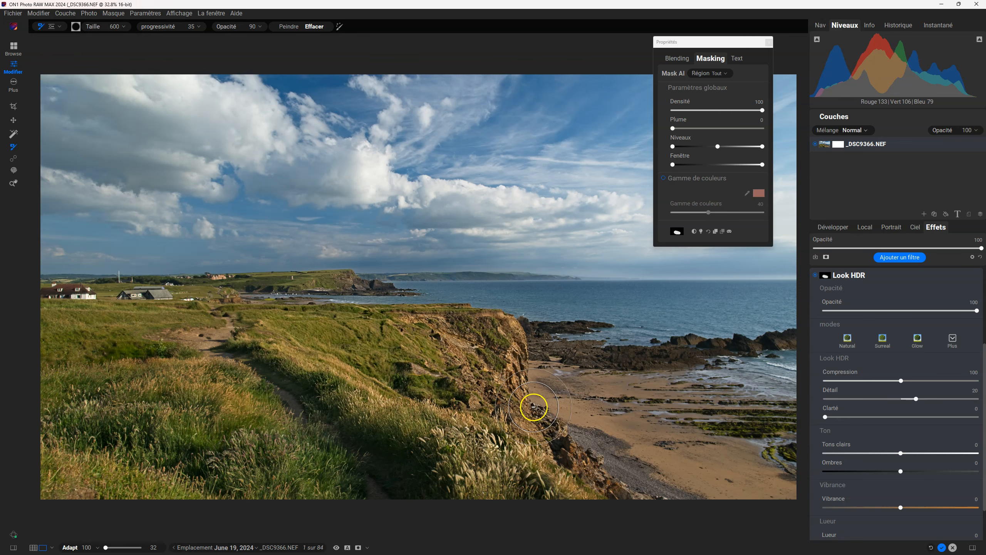
Step: With the Look HDR mask displayed, lower its Densité to 66 and to 0, and return it to 100
key(ctrl+m)
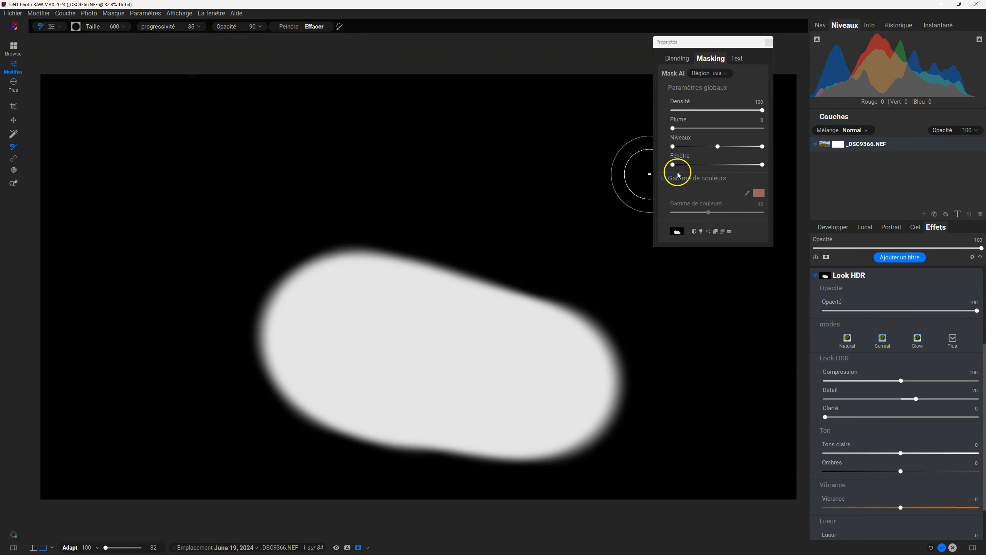
drag(762, 111, 733, 112)
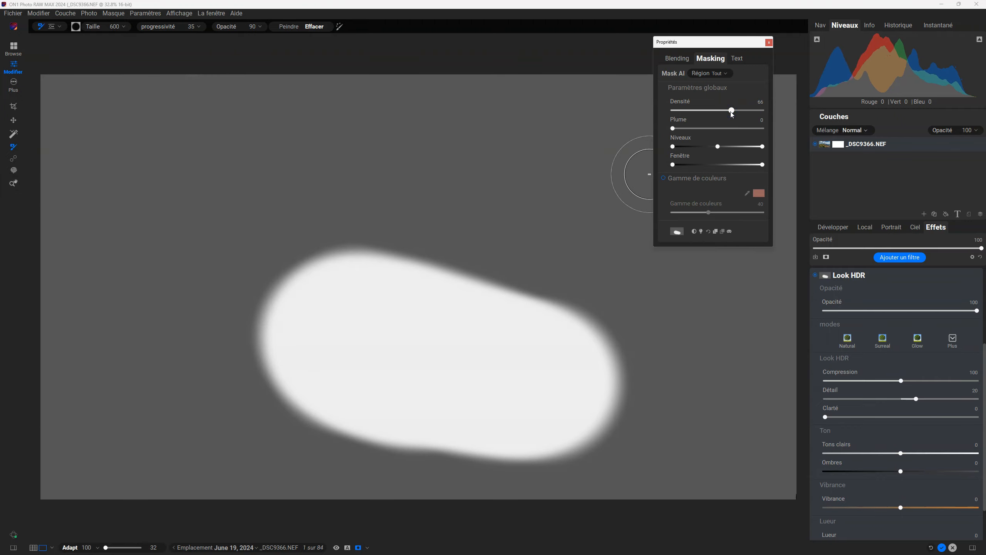
drag(731, 111, 651, 111)
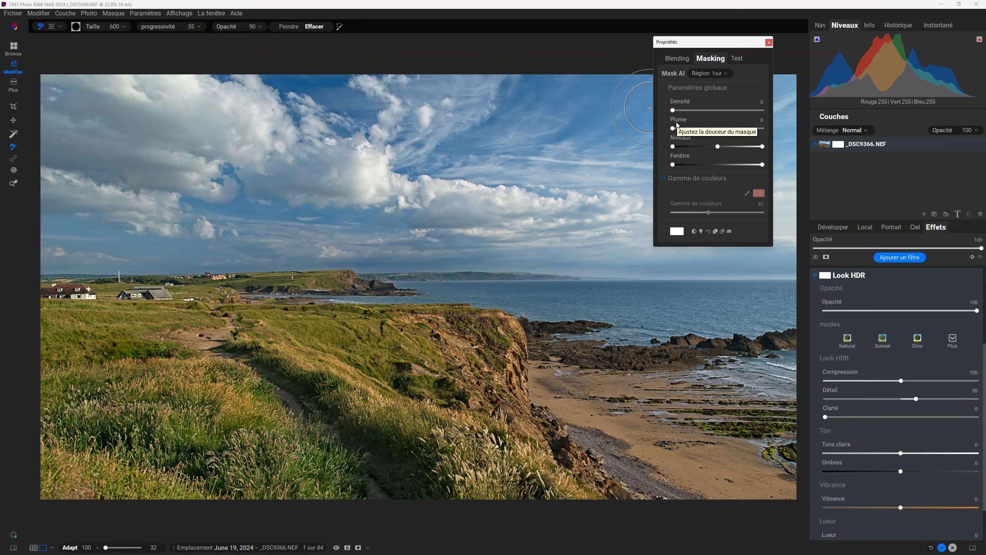
drag(674, 111, 800, 114)
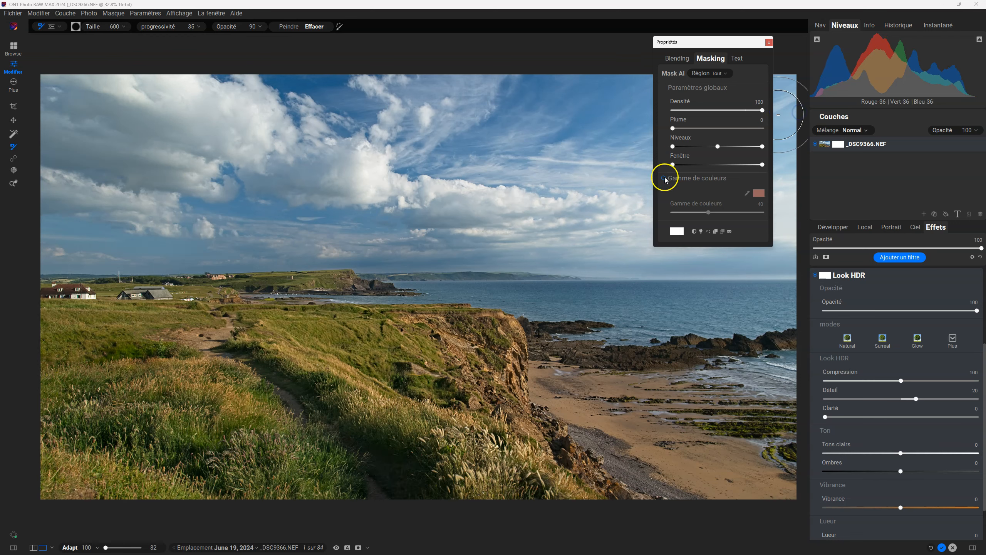
Step: Redisplay the Look HDR mask, try Densité values such as 50, 48 and 21, and return it to 100
click(681, 236)
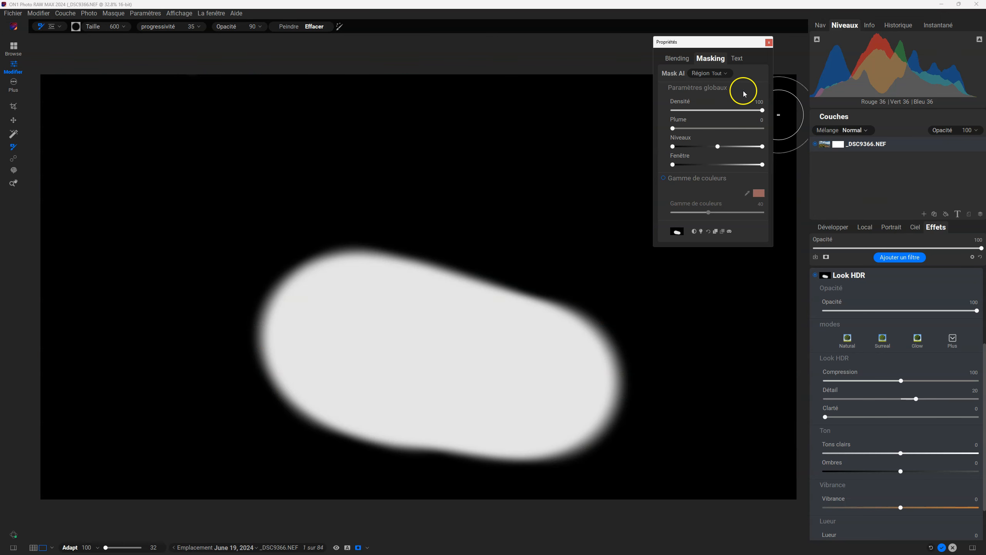
drag(760, 111, 719, 111)
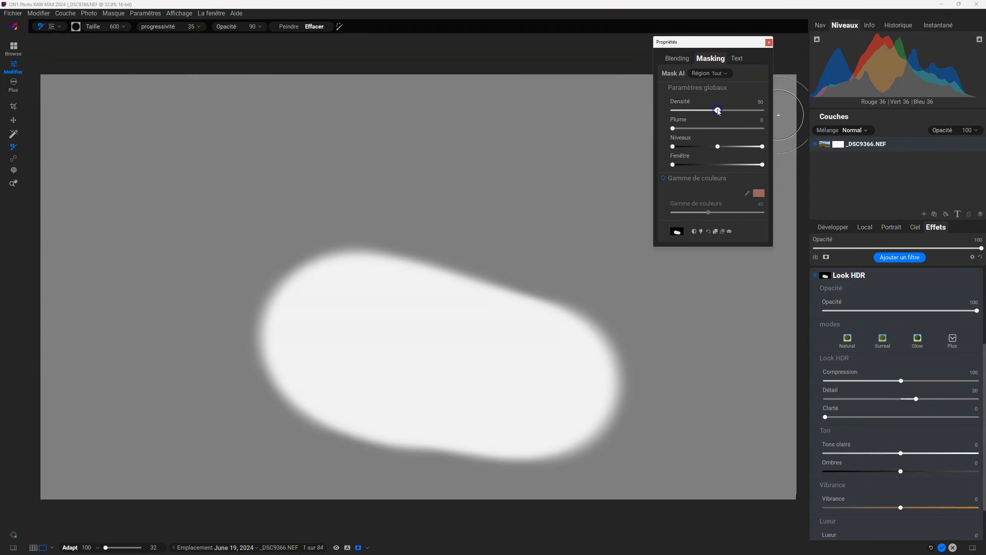
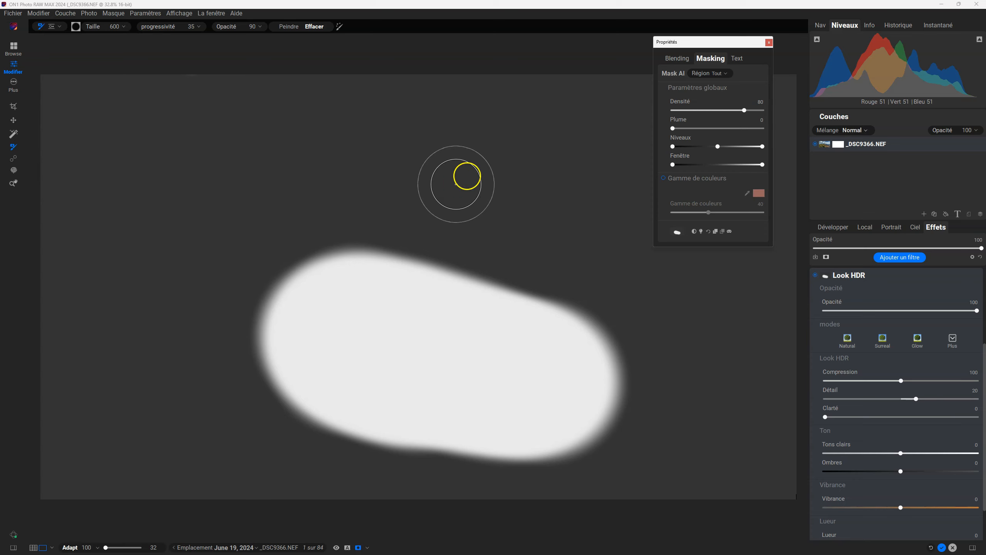
drag(743, 111, 717, 112)
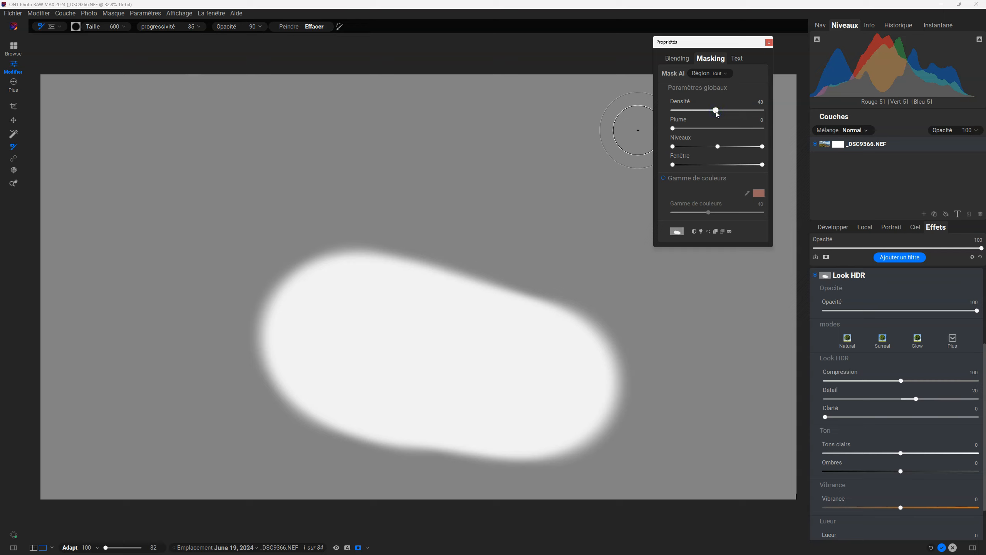
drag(716, 112, 693, 112)
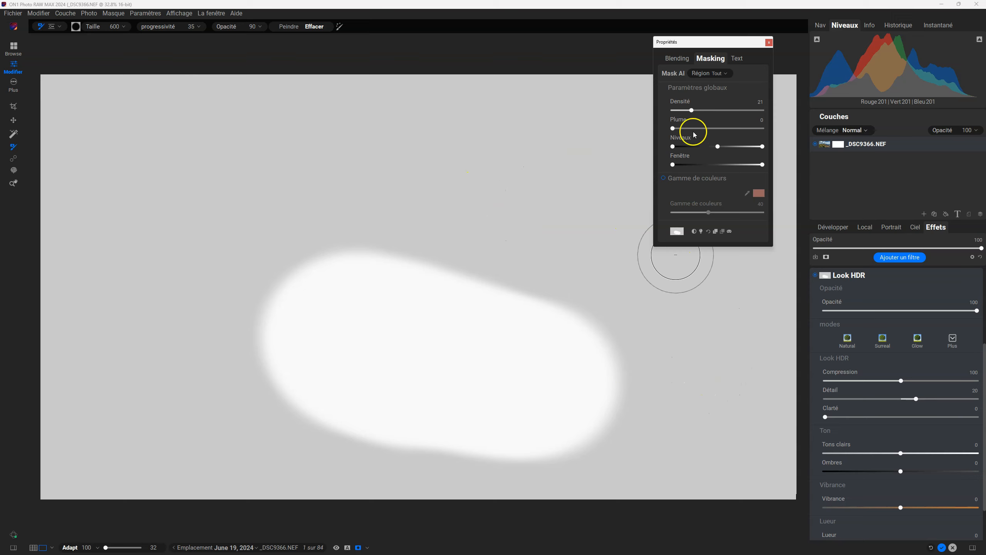
drag(692, 110, 761, 110)
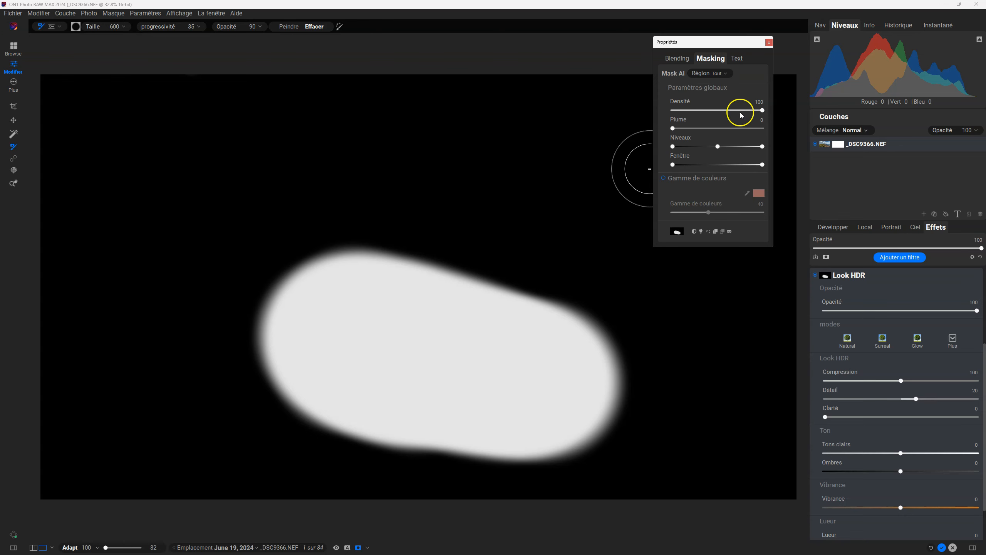
Step: Return to the photo view and set the Look HDR mask's Densité to 63
key(o)
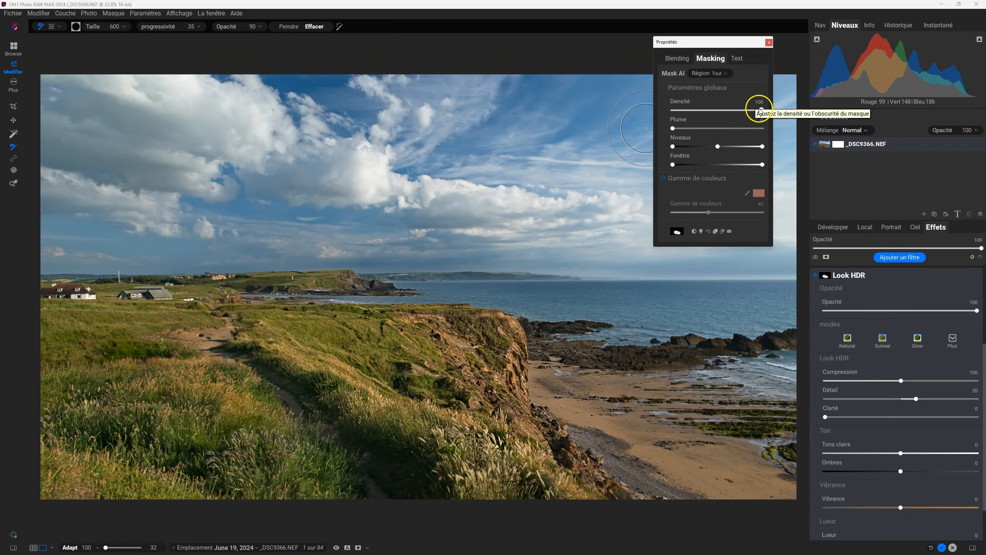
click(762, 110)
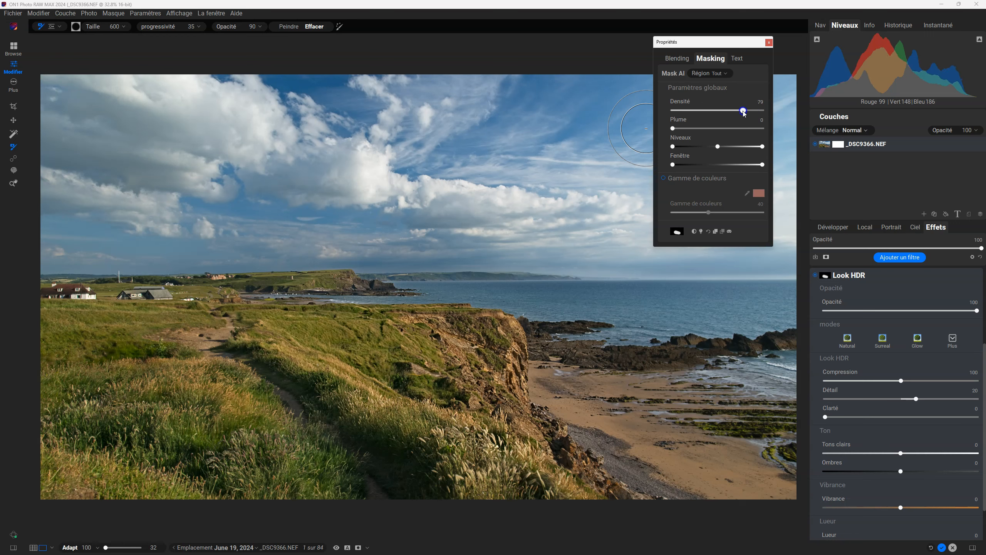
drag(743, 112, 729, 112)
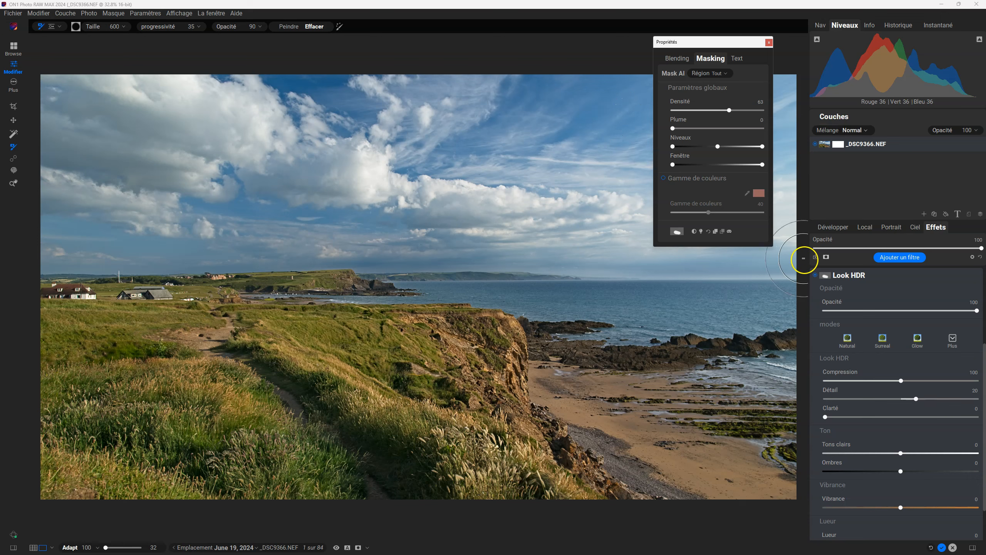
Step: Toggle the Look HDR filter off and on to compare the photo, and briefly view the mask
click(815, 275)
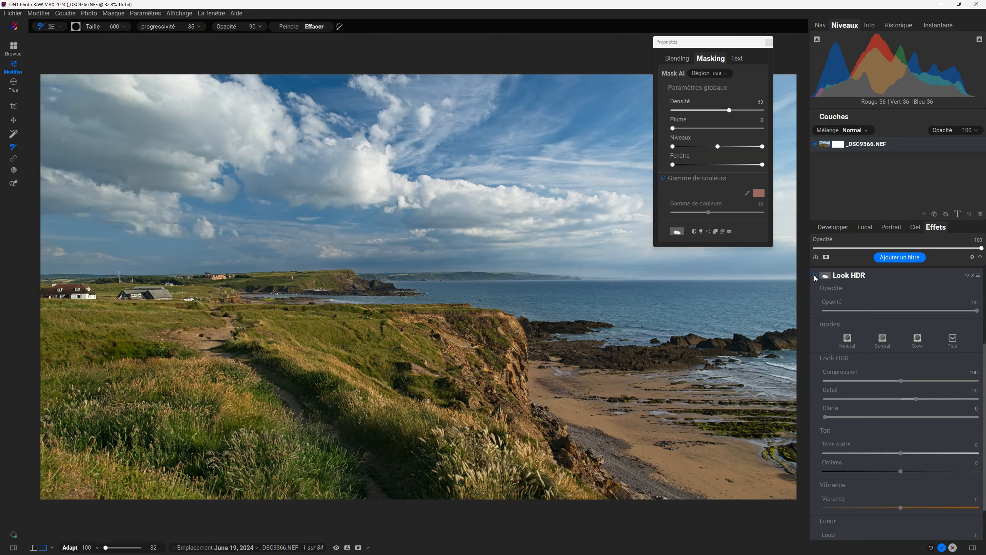
click(815, 276)
click(815, 275)
click(815, 275)
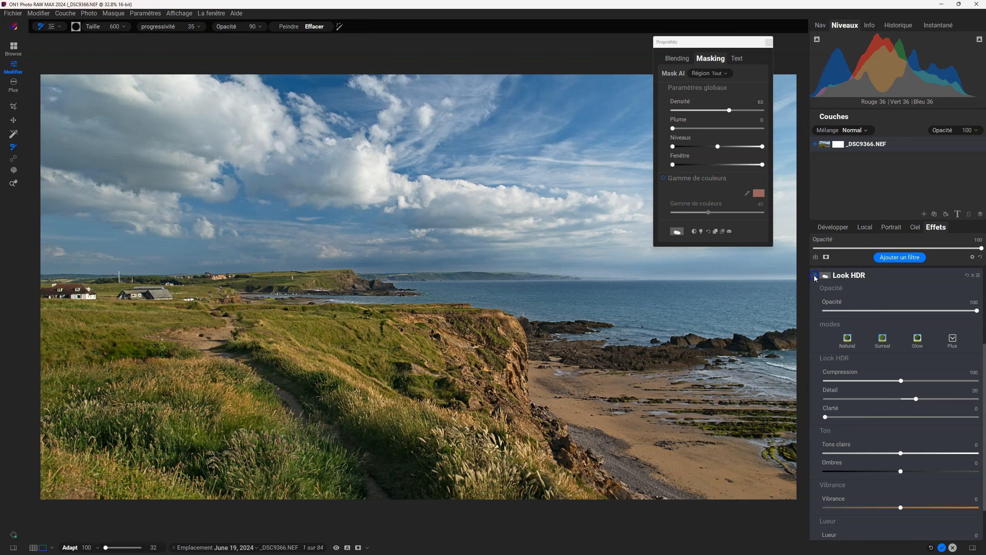
click(815, 275)
click(815, 276)
key(ctrl+m)
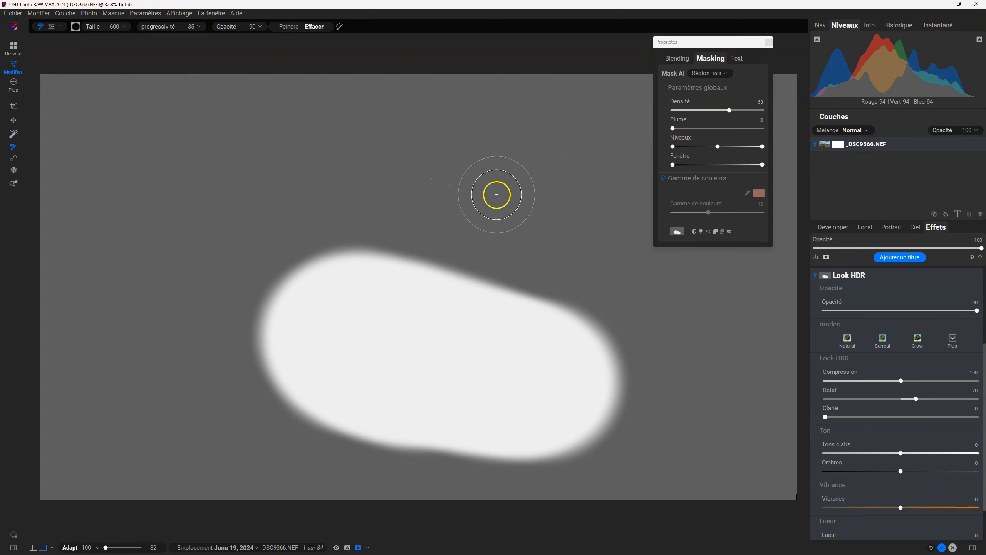
key(o)
Step: Set the Look HDR mask's Densité to 32 and compare the photo with the filter switched off and on
drag(727, 112, 702, 114)
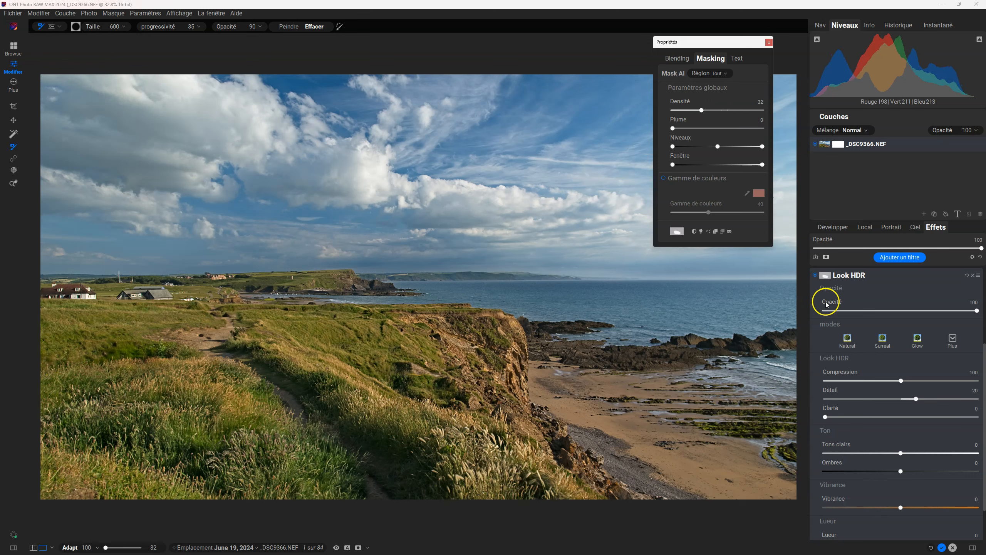
click(815, 275)
click(815, 274)
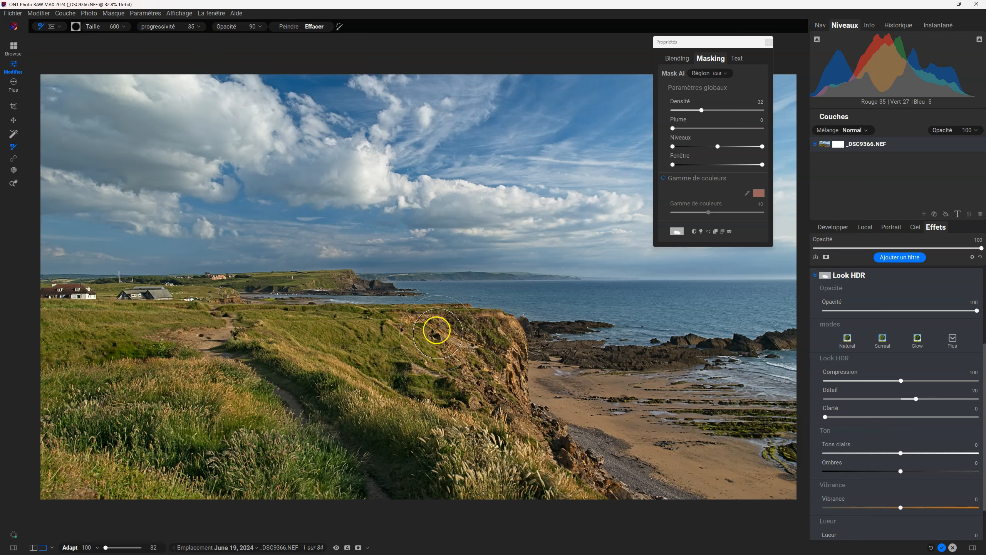
key(o)
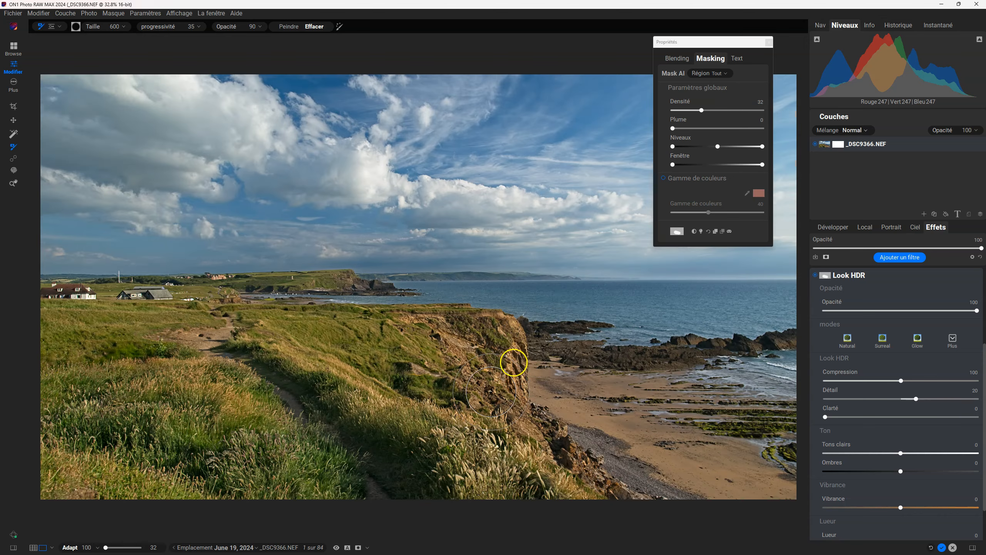
key(o)
Step: Set the Look HDR mask's Densité to 0 and switch the filter off to compare
drag(702, 110, 631, 114)
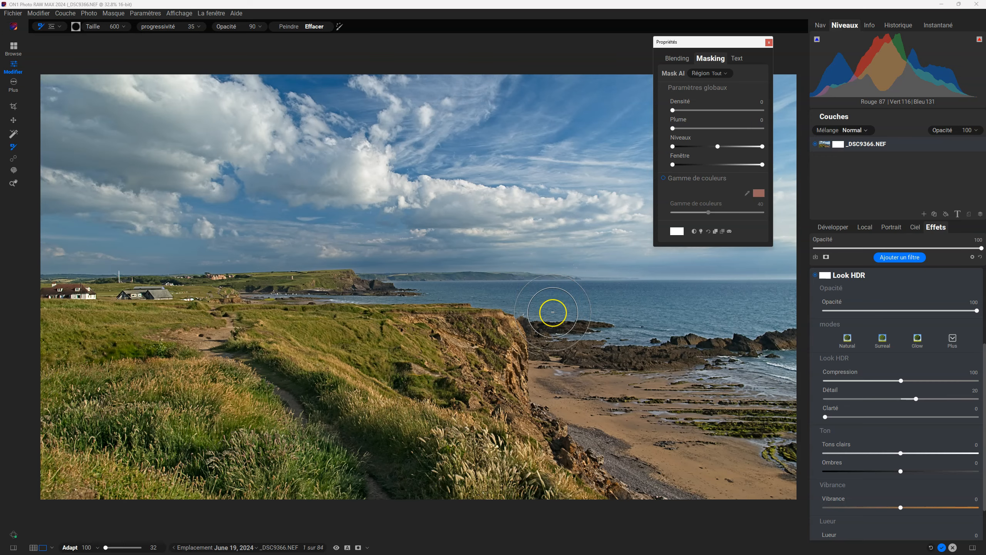
key(o)
key(o)
click(816, 275)
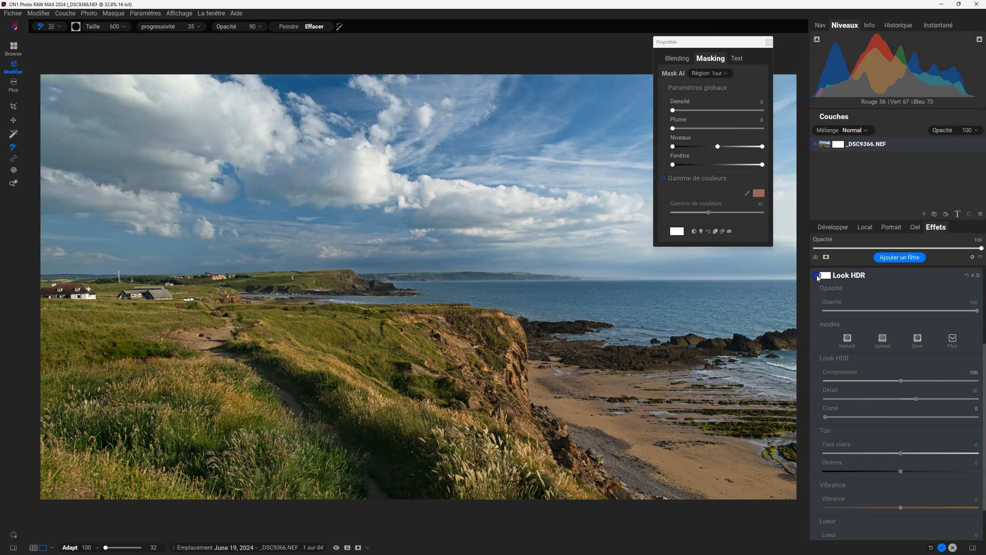
Step: Switch the Look HDR filter back on, set its mask's Densité to 36 and display the mask
click(817, 275)
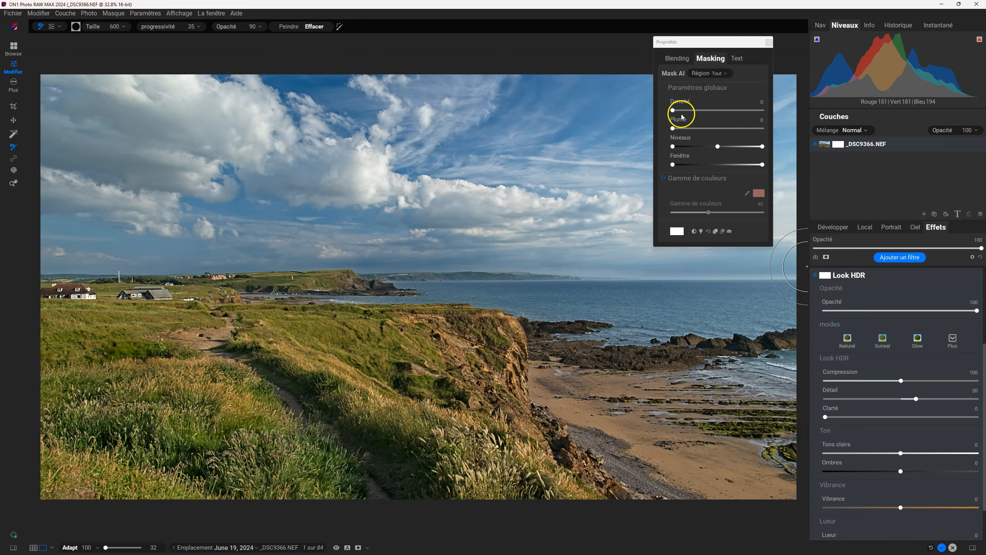
drag(673, 110, 697, 111)
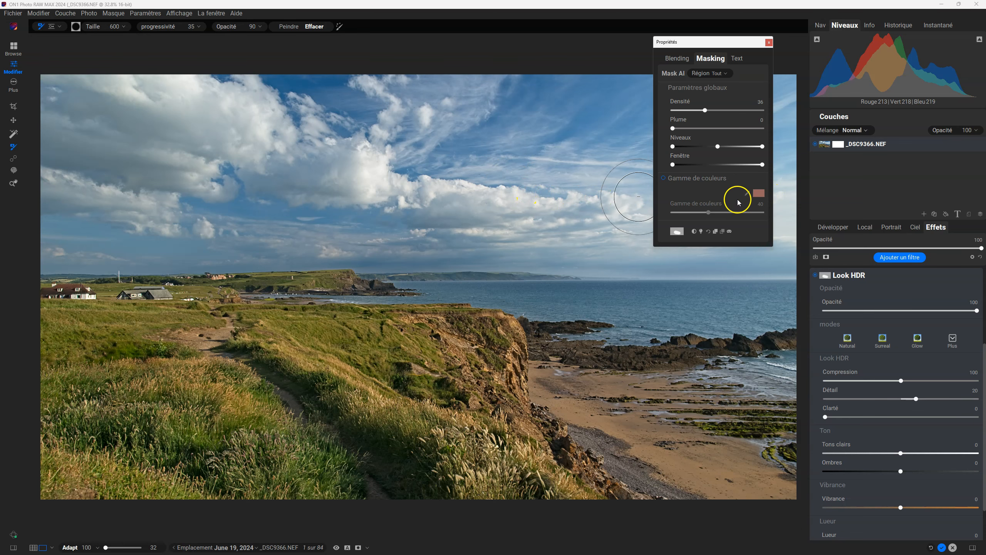
key(ctrl+m)
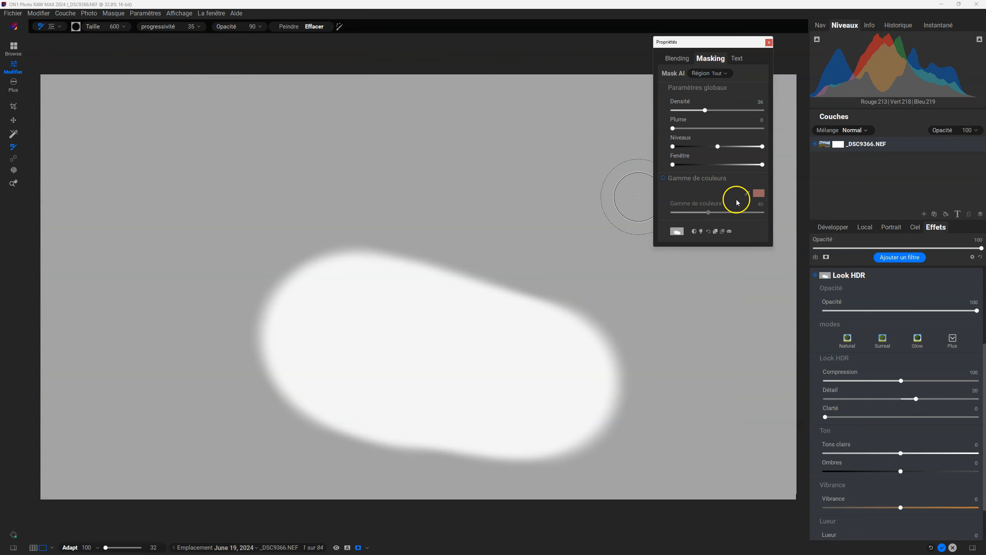
Step: Feather the Look HDR mask with a Plume of 60 and return to the photo view
click(674, 129)
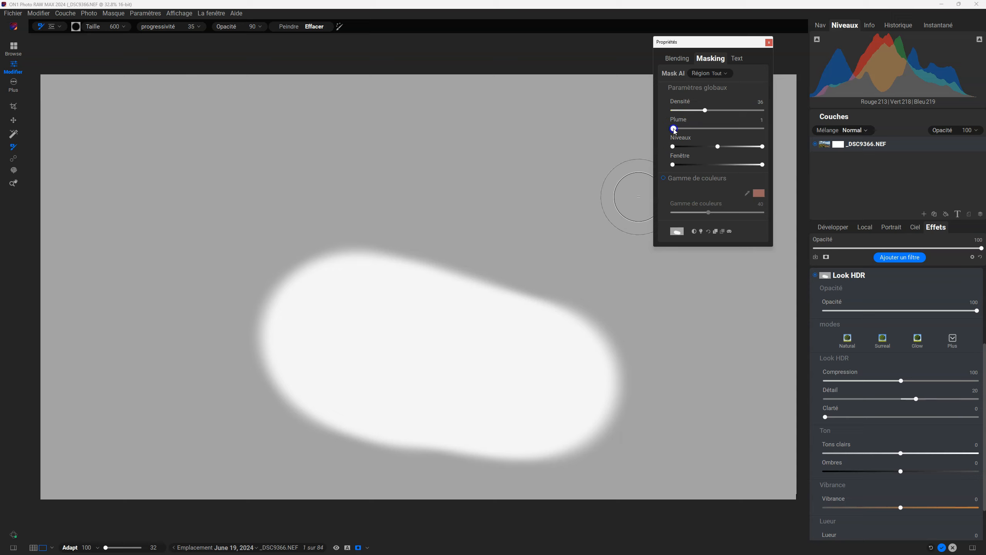
drag(714, 128, 718, 129)
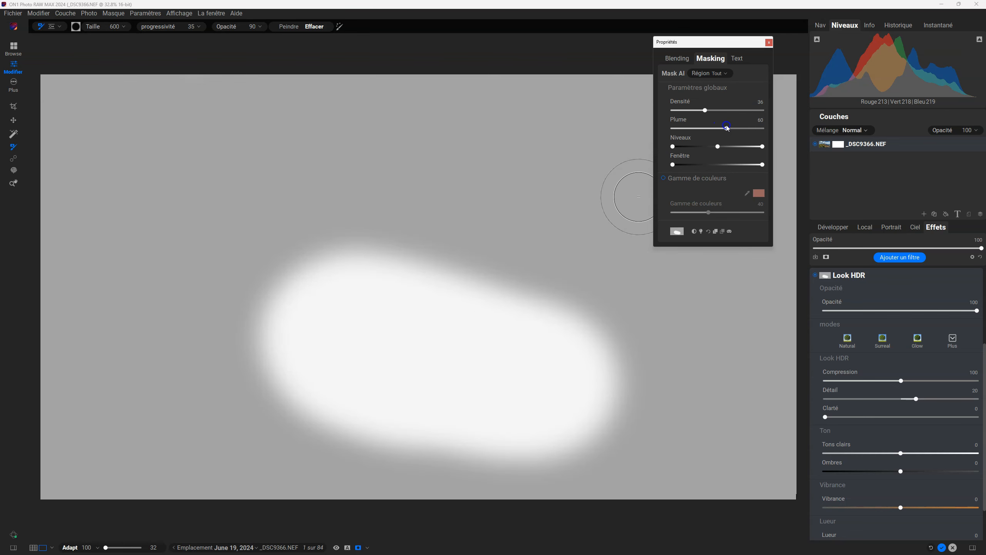
key(o)
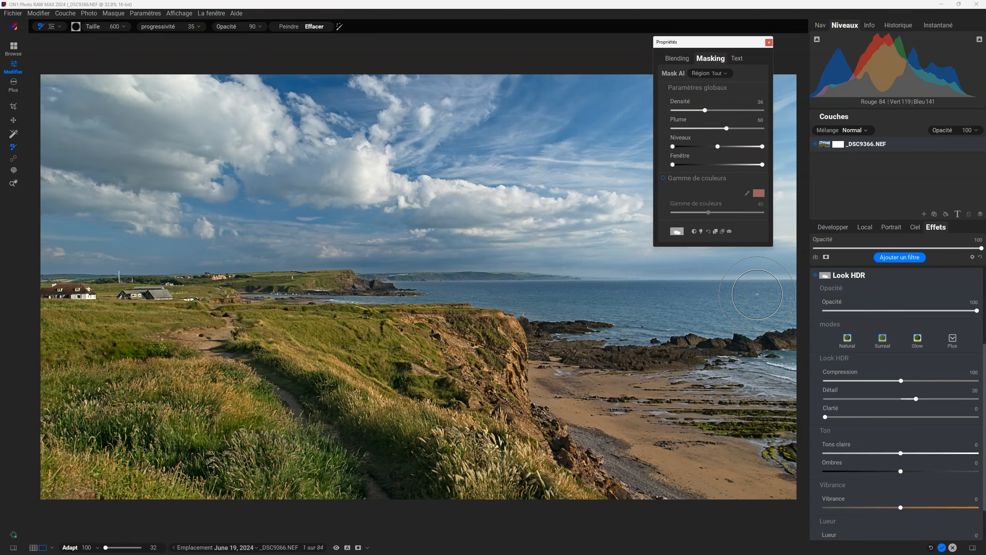
Step: Alternate between the mask view and the photo to examine the feathered edge of the Look HDR mask
key(o)
key(o)
key(o)
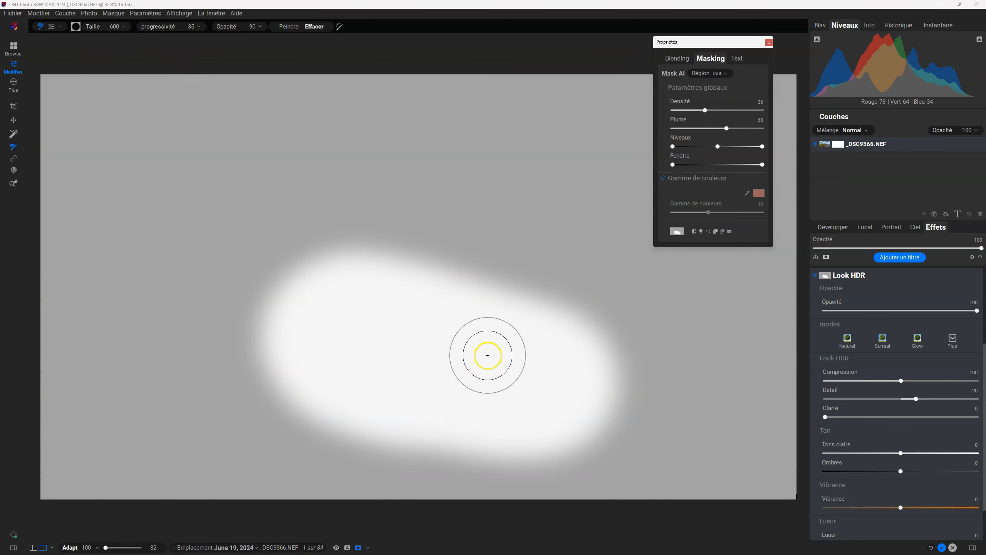
key(o)
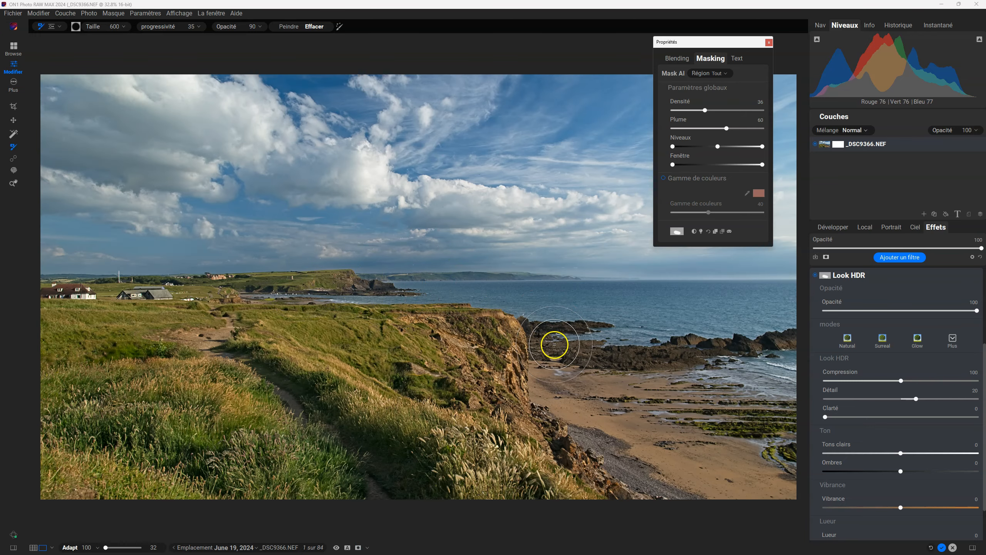
key(o)
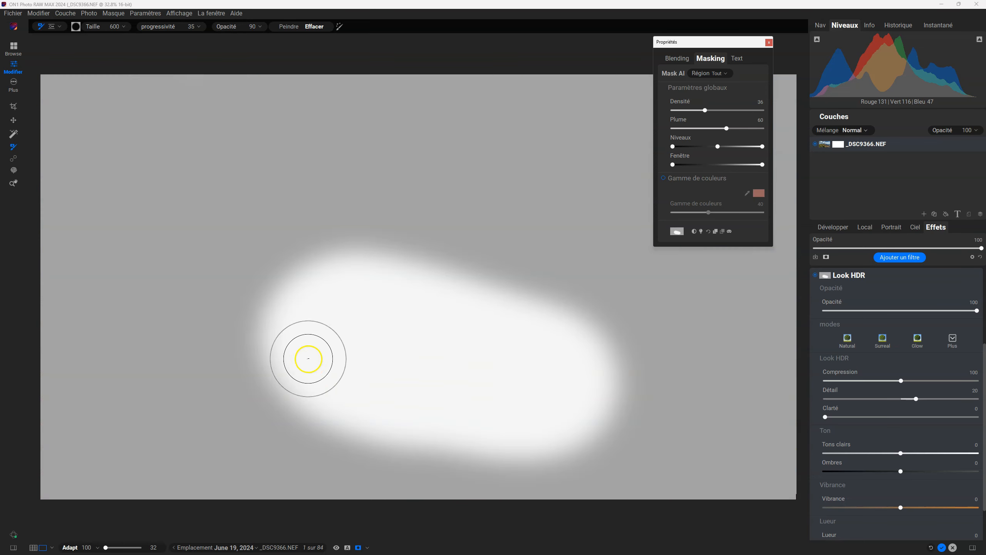
key(o)
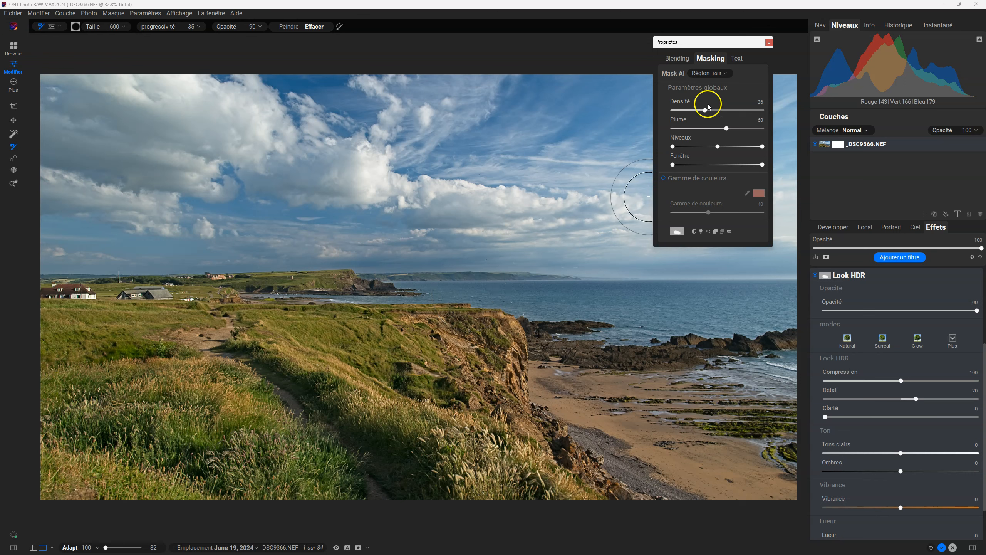
Step: Set the Look HDR mask's Densité to 100 and briefly check the mask
drag(706, 111, 827, 111)
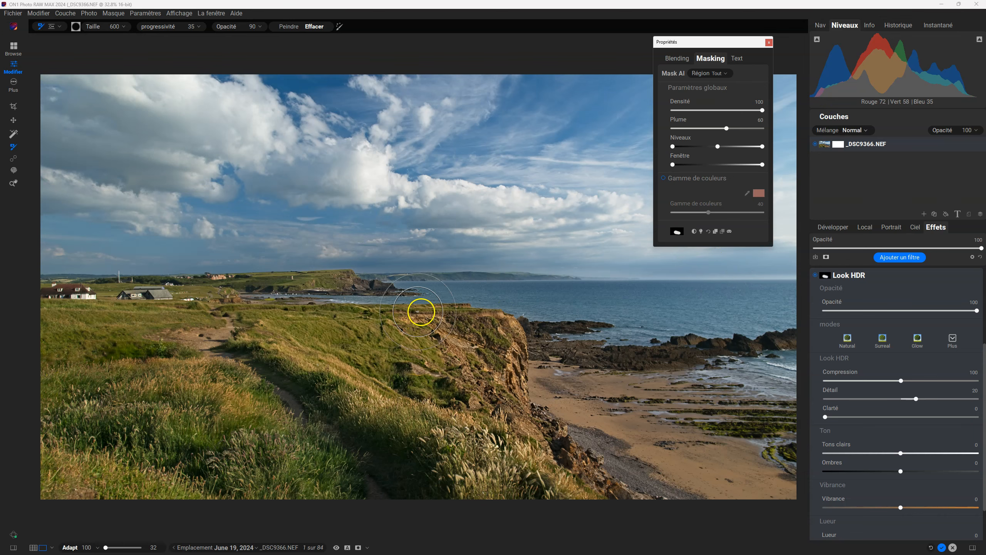
key(o)
key(o)
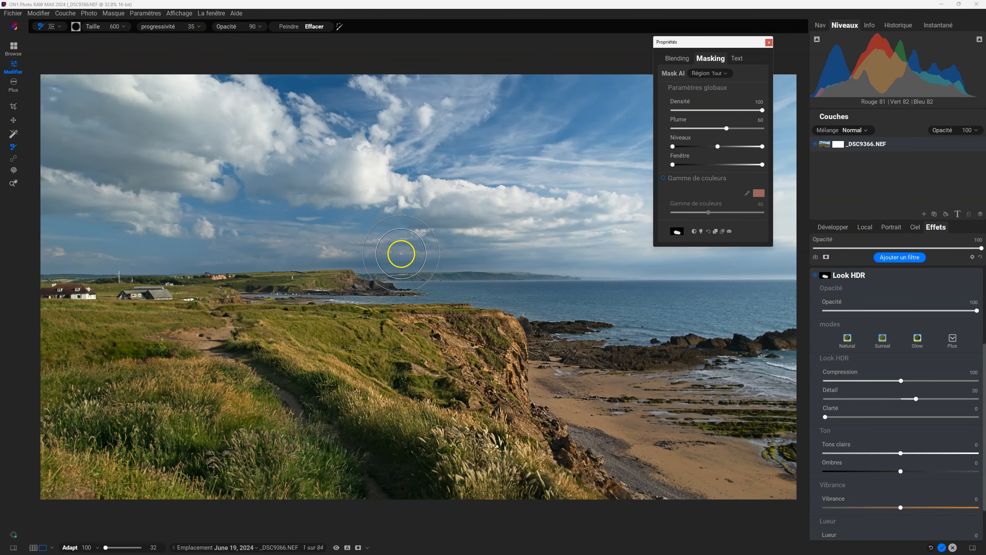
Step: Erase the upper part of the Look HDR mask's white area and set the brush opacity to 100
drag(284, 335, 472, 386)
key(o)
key(o)
key(o)
click(259, 280)
mouse_move(264, 278)
mouse_down()
mouse_move(283, 292)
mouse_move(261, 340)
mouse_move(491, 245)
mouse_move(295, 315)
mouse_move(507, 259)
mouse_move(318, 316)
mouse_move(380, 313)
mouse_move(509, 266)
mouse_move(392, 297)
mouse_move(359, 229)
mouse_up()
click(260, 27)
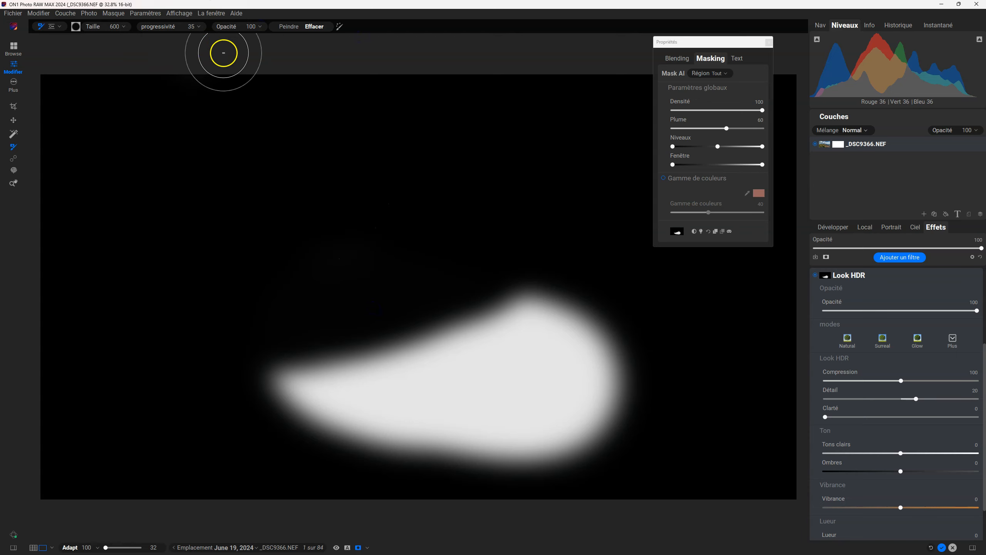
key(o)
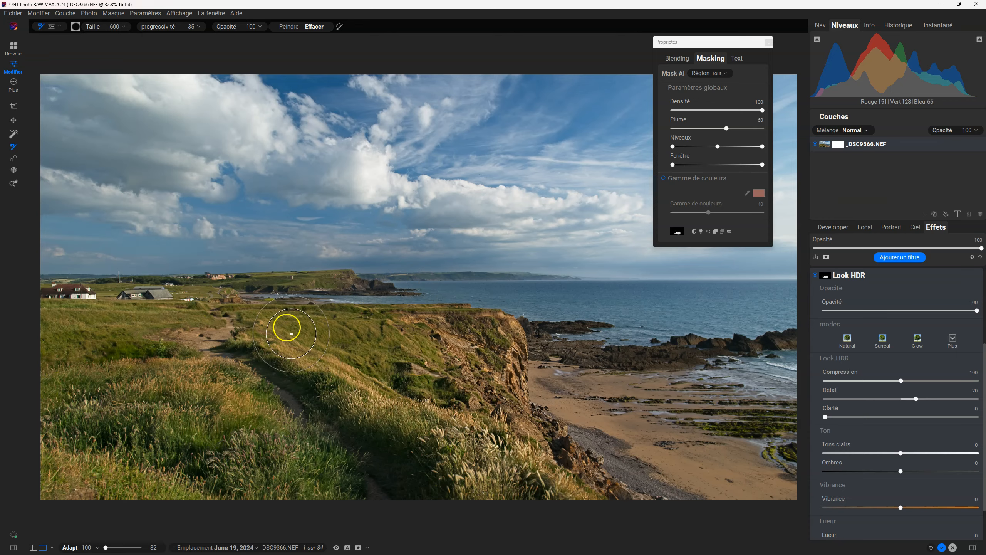
Step: Erase more of the Look HDR mask around its white area's edges, checking the result in the mask view
key(o)
mouse_move(306, 326)
mouse_down()
mouse_move(305, 413)
mouse_move(308, 377)
mouse_move(307, 397)
mouse_move(339, 450)
mouse_move(335, 443)
mouse_move(613, 438)
mouse_move(637, 360)
mouse_move(609, 314)
mouse_move(523, 275)
mouse_move(540, 274)
mouse_move(473, 280)
mouse_up()
key(ctrl+m)
key(ctrl+m)
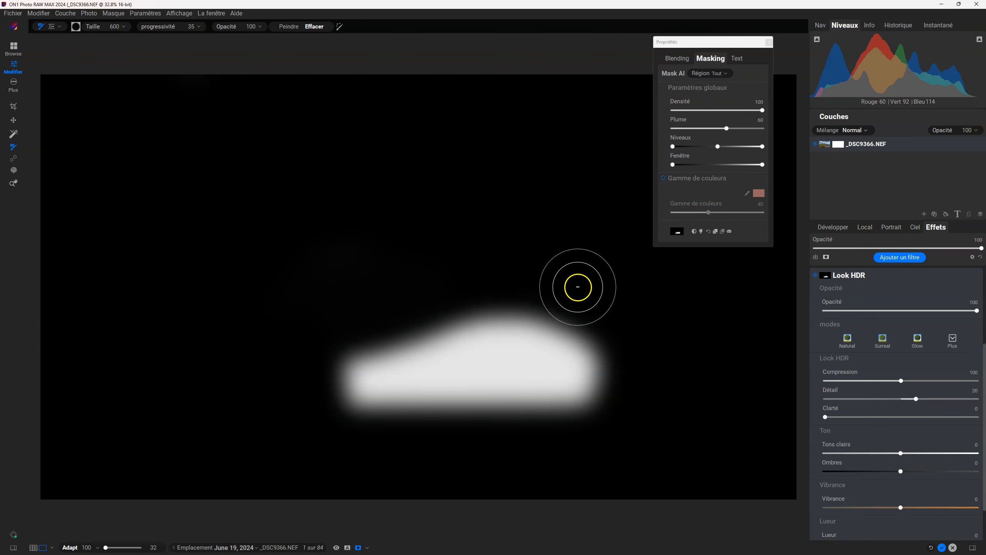
drag(571, 284, 558, 305)
mouse_move(530, 482)
mouse_down()
mouse_move(392, 326)
mouse_move(358, 342)
mouse_move(391, 408)
mouse_up()
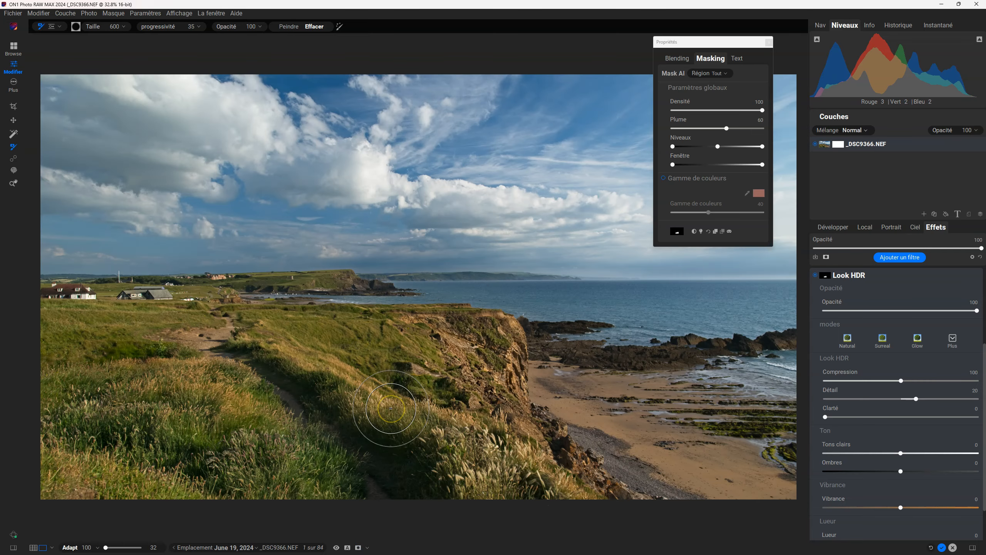